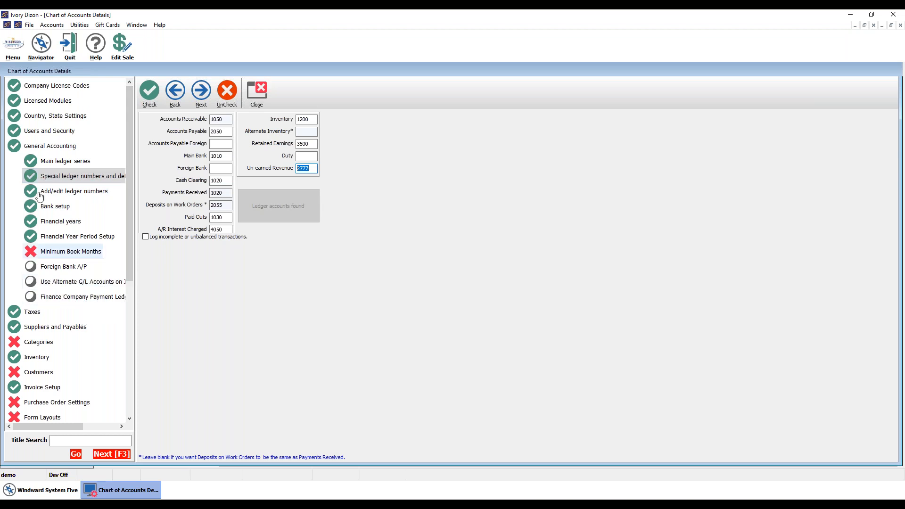
- Review the back order settings under Invoice Options 1 in the setup wizard, and close the wizard
left_click(60, 146)
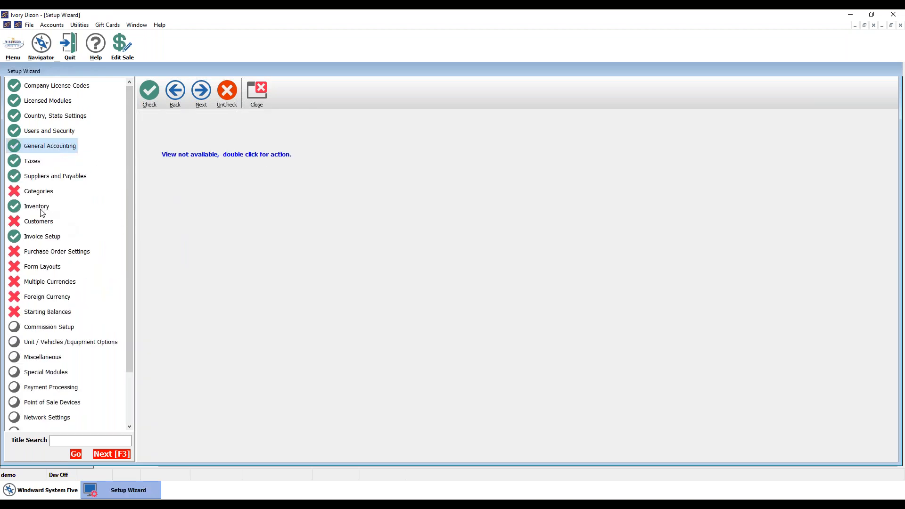
left_click(42, 236)
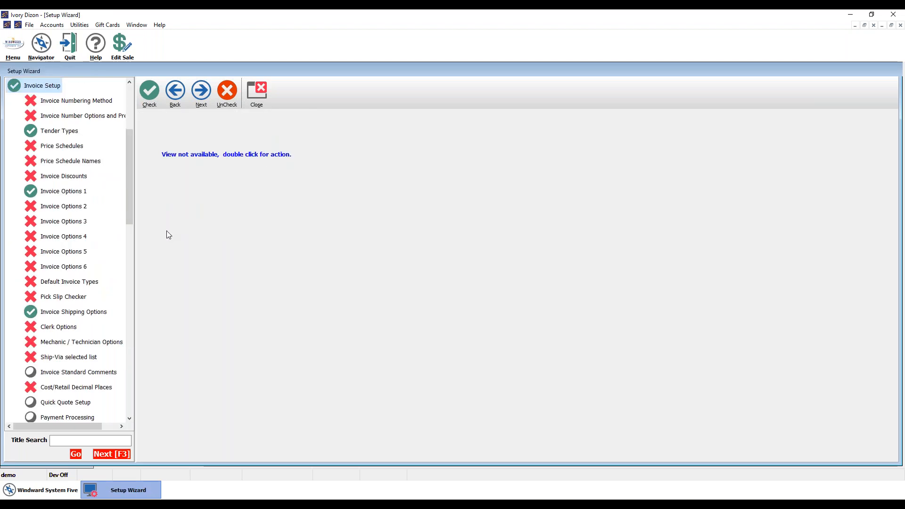
left_click(82, 192)
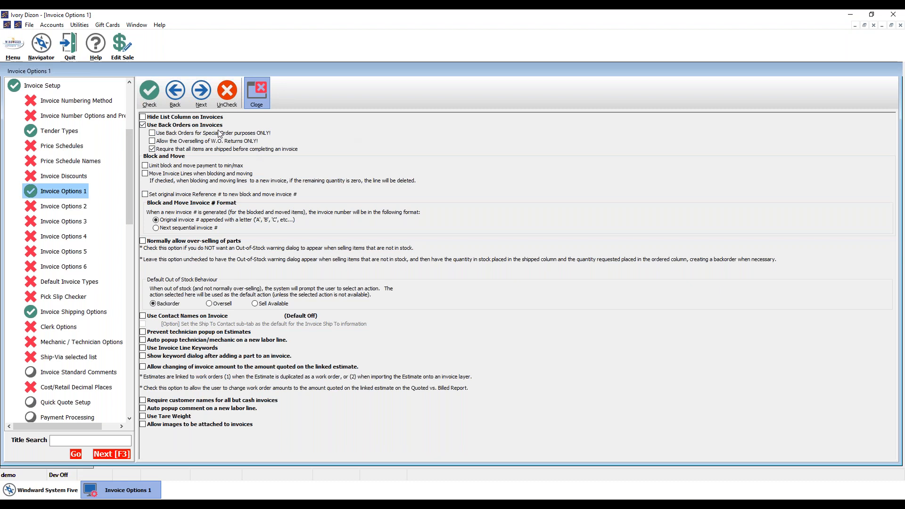
key("Escape")
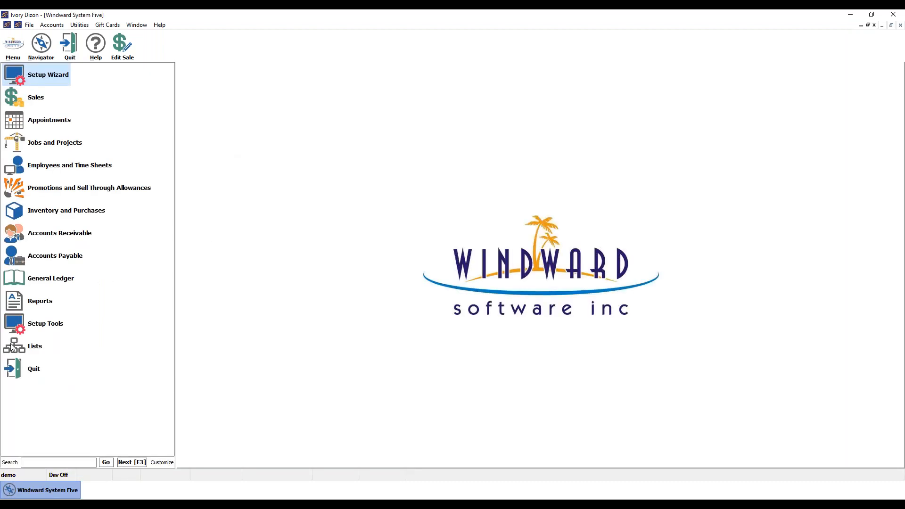
- Check in the printing options' Invoice Setup that A/R with Back Orders is in the invoice tree, and close the setup
left_click(58, 323)
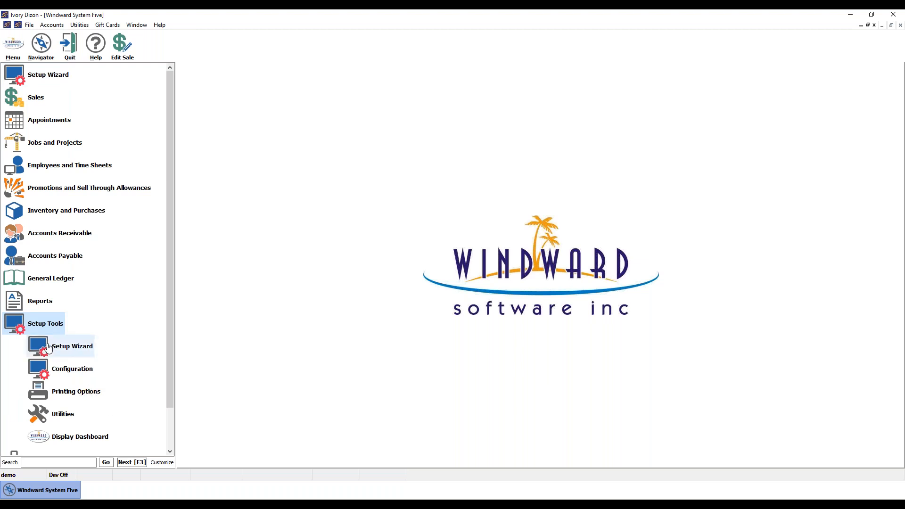
left_click(75, 397)
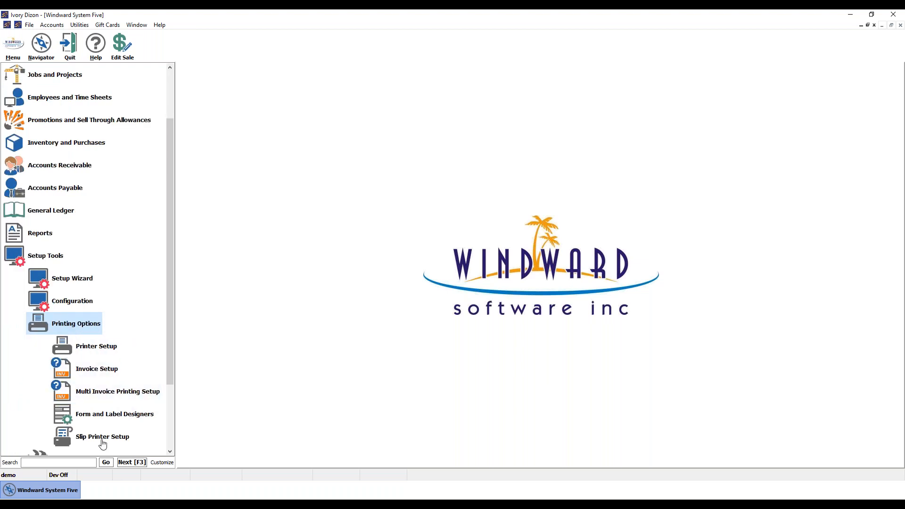
left_click(100, 368)
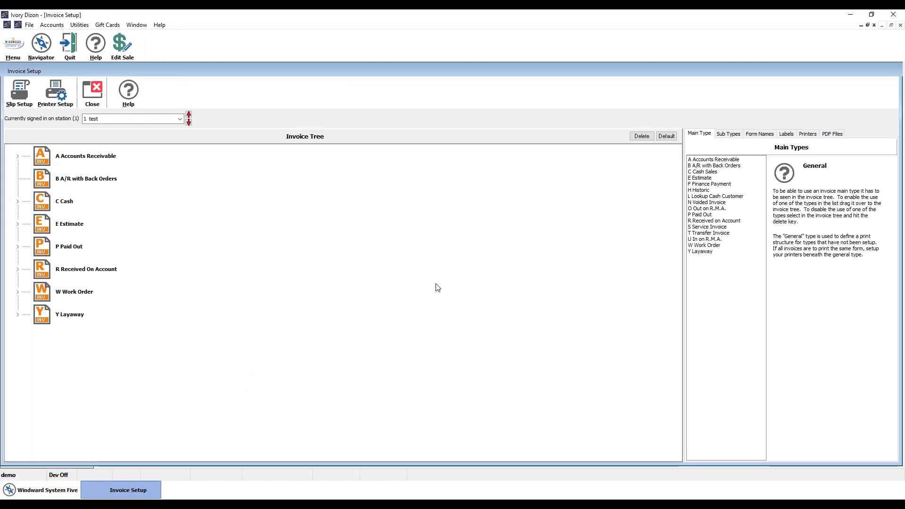
left_click(709, 160)
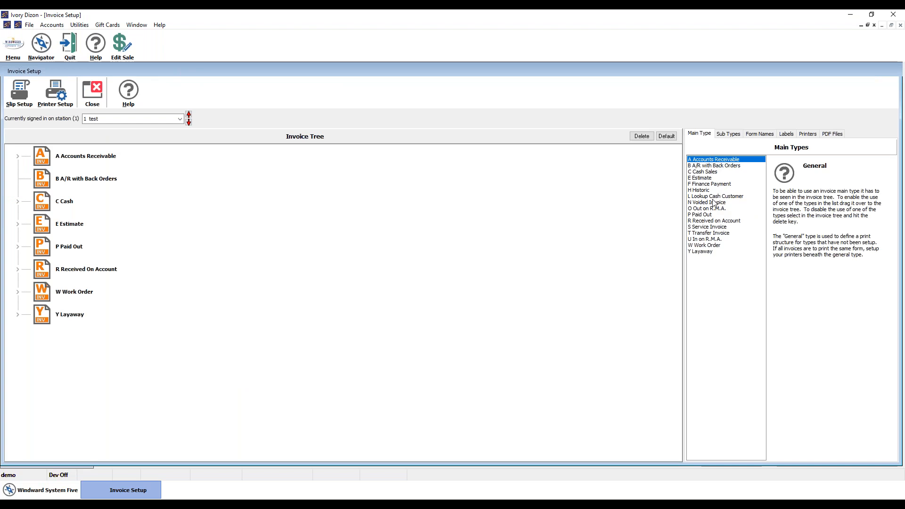
left_click(707, 166)
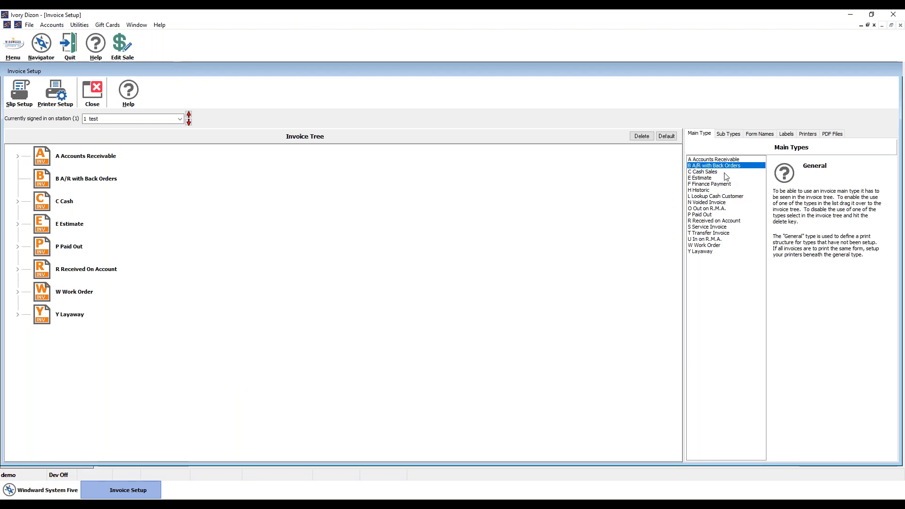
mouse_move(714, 170)
left_mouse_down()
mouse_move(416, 204)
mouse_move(371, 338)
mouse_move(430, 283)
mouse_move(701, 184)
mouse_move(712, 166)
left_mouse_up()
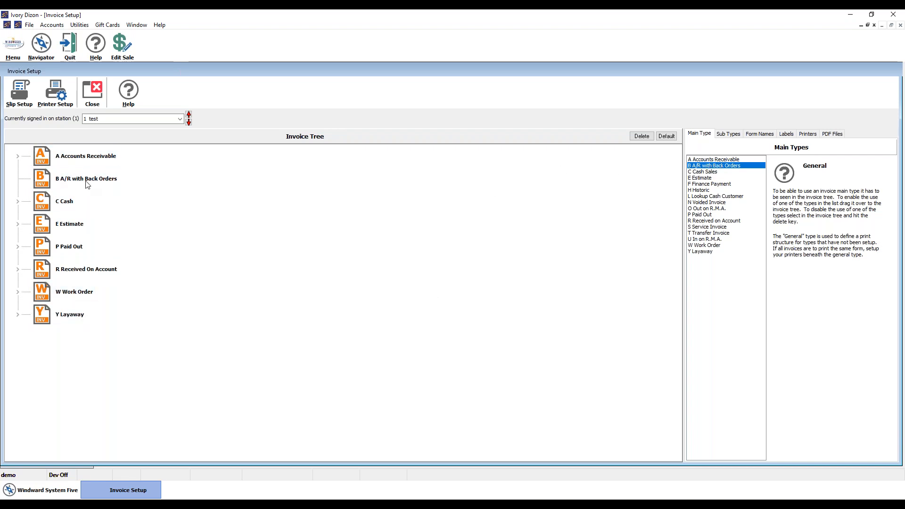
left_click(90, 92)
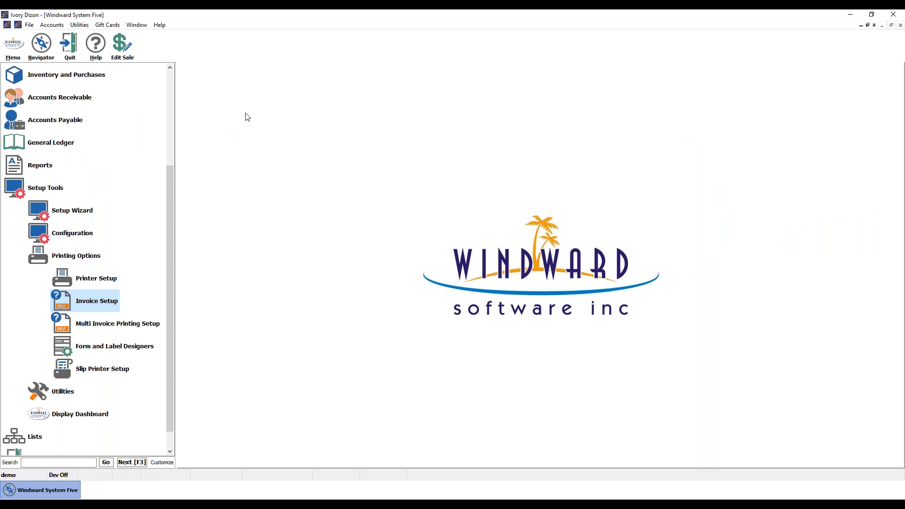
- Open the type B invoice dated 24/08/2022 for editing and check its item line's ordered amount, quantity and price
left_click(122, 46)
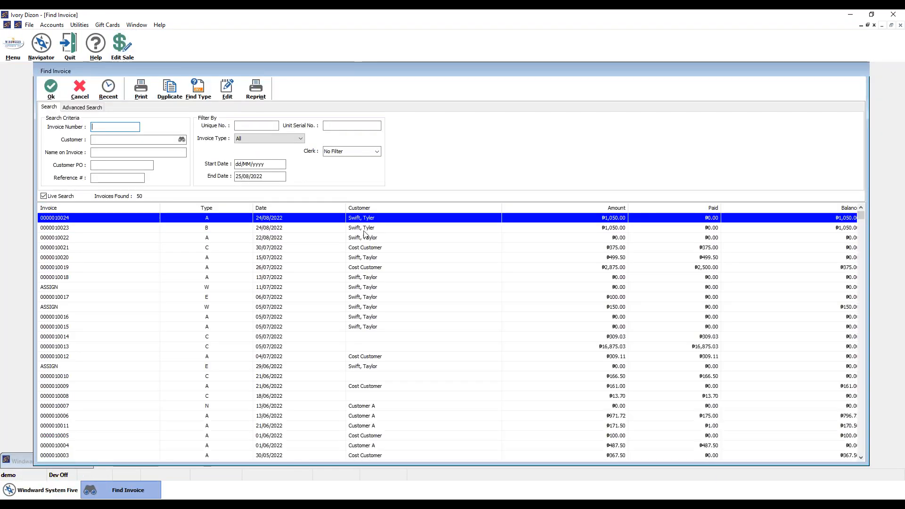
left_click(364, 230)
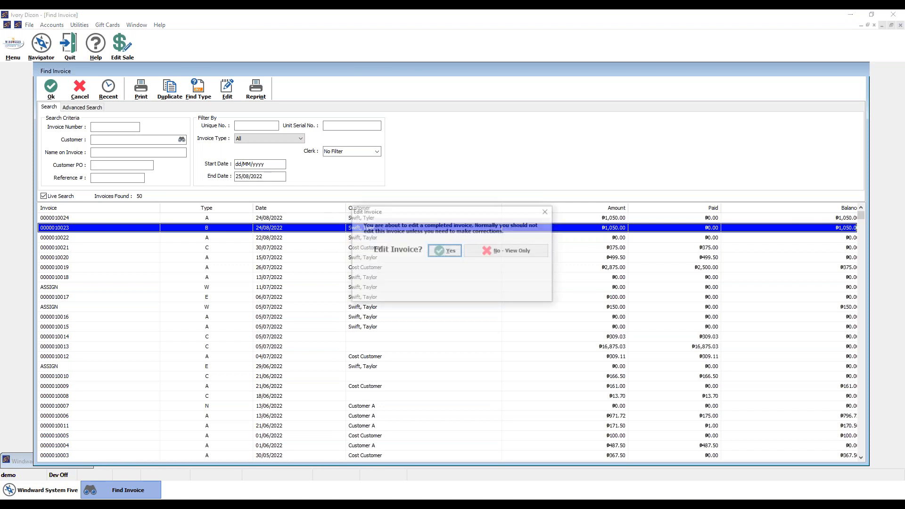
left_click(447, 250)
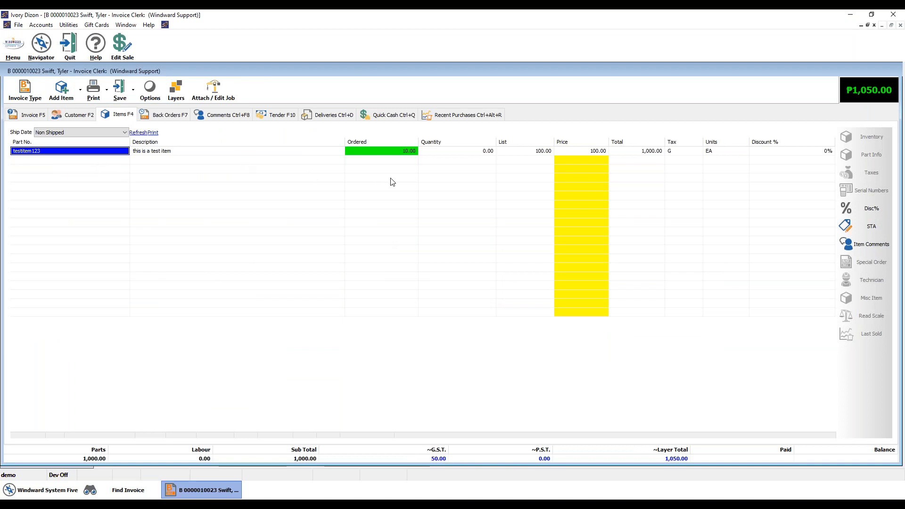
left_click(411, 152)
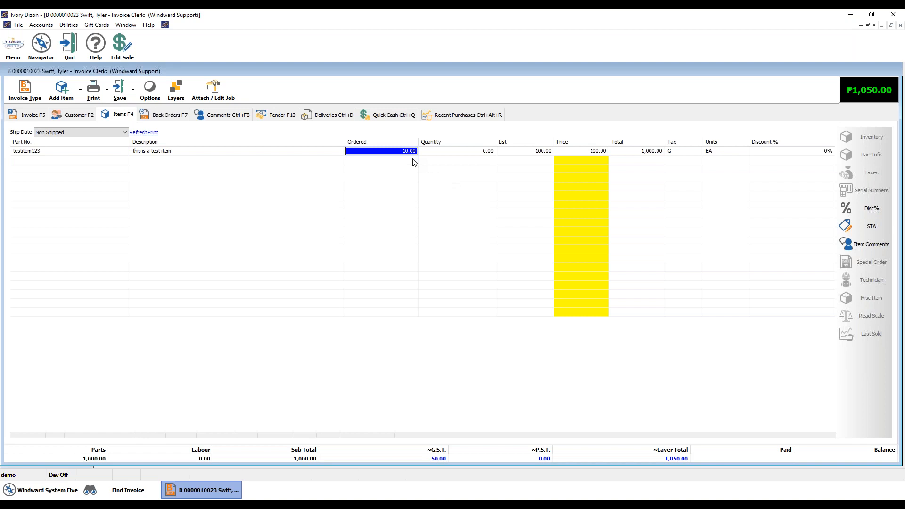
left_click(463, 151)
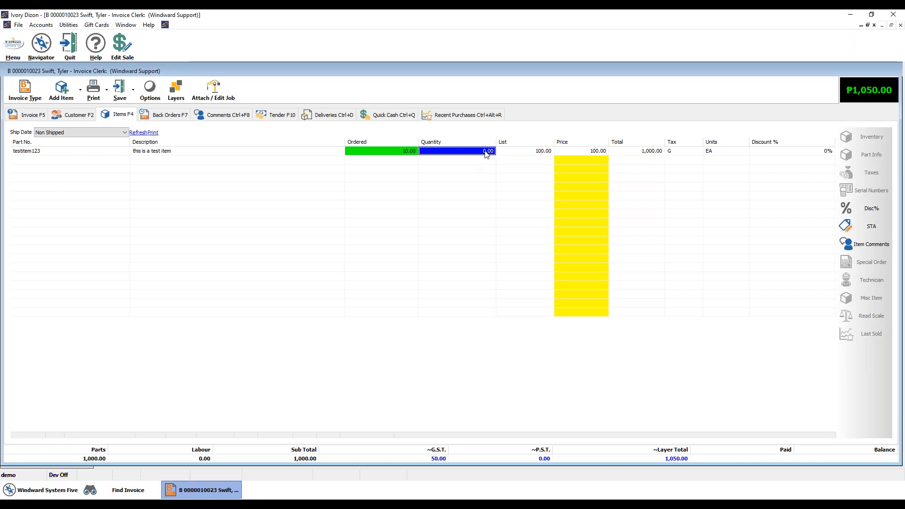
left_click(380, 151)
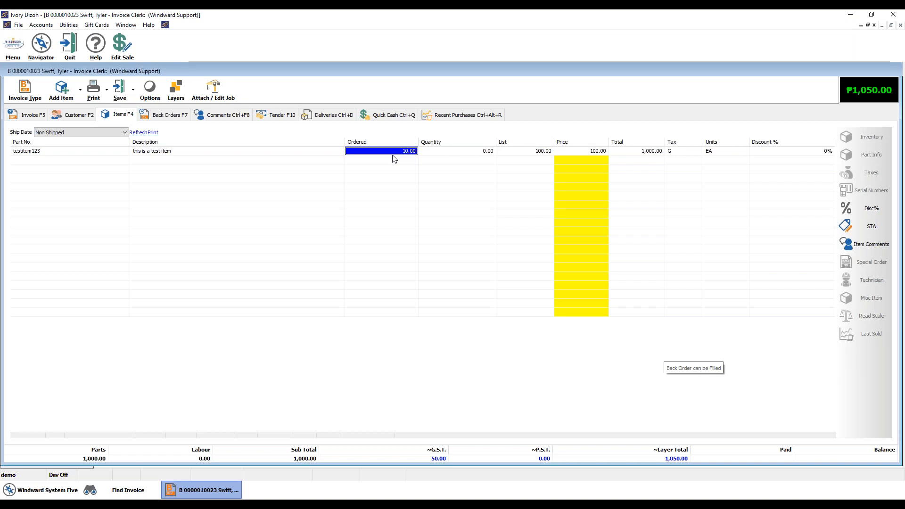
left_click(596, 153)
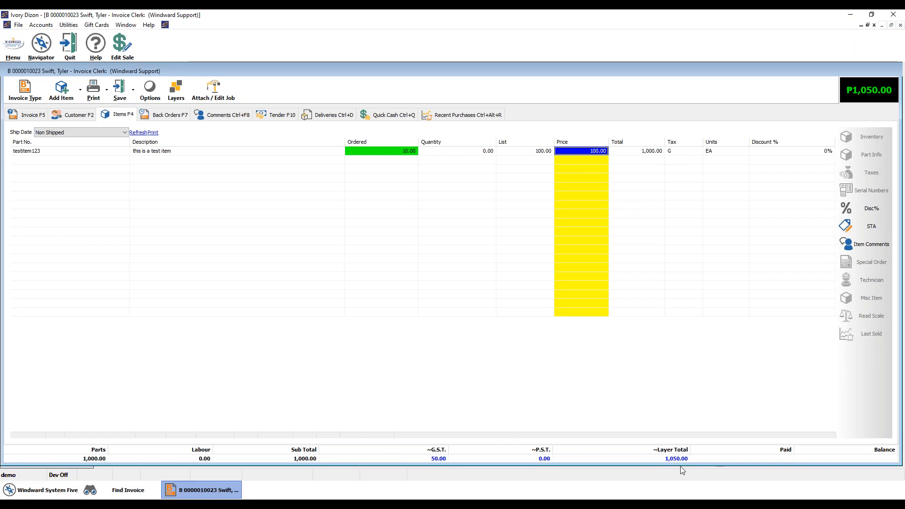
left_click(456, 152)
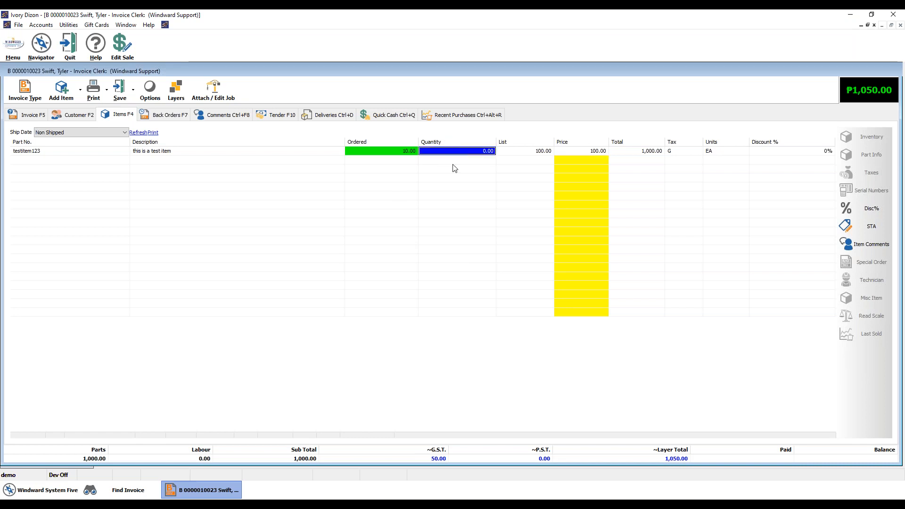
- Examine the invoice's ledger transaction for its receivable, unearned revenue, GST and income entries, and return to the invoice
left_click(158, 103)
mouse_move(169, 119)
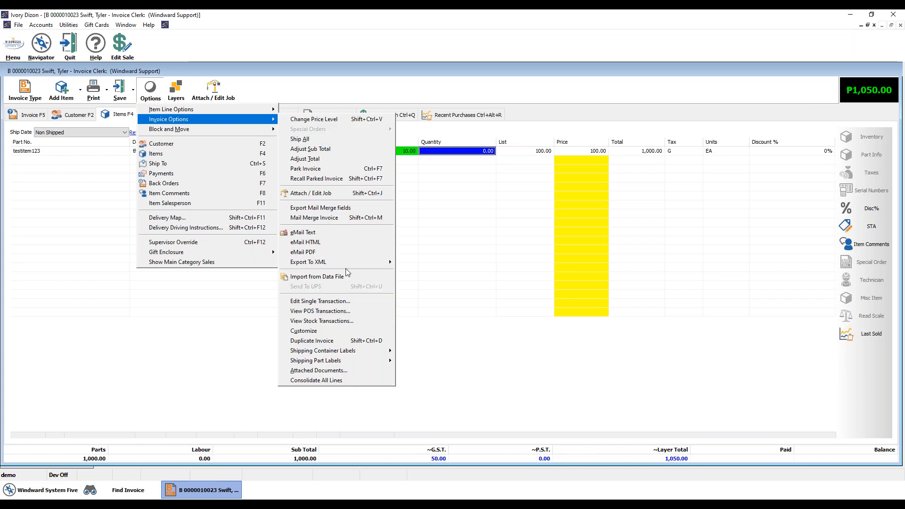
left_click(324, 302)
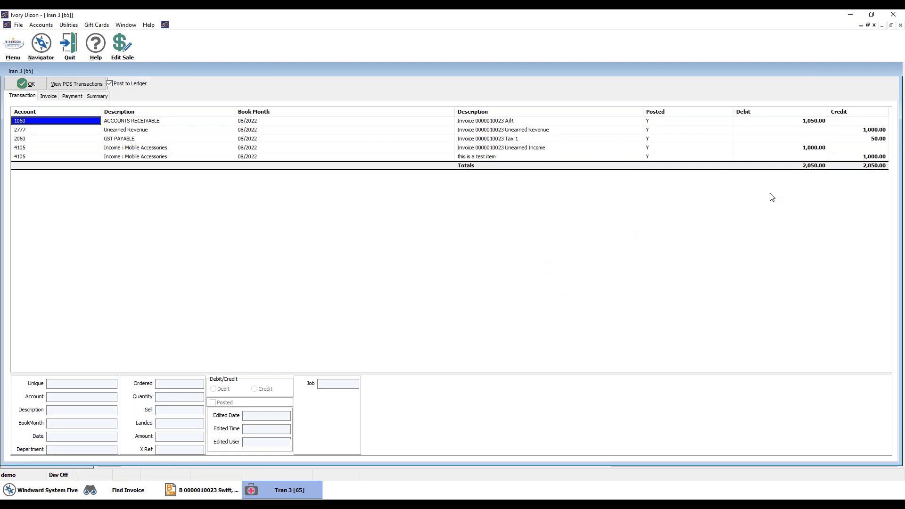
left_click(825, 121)
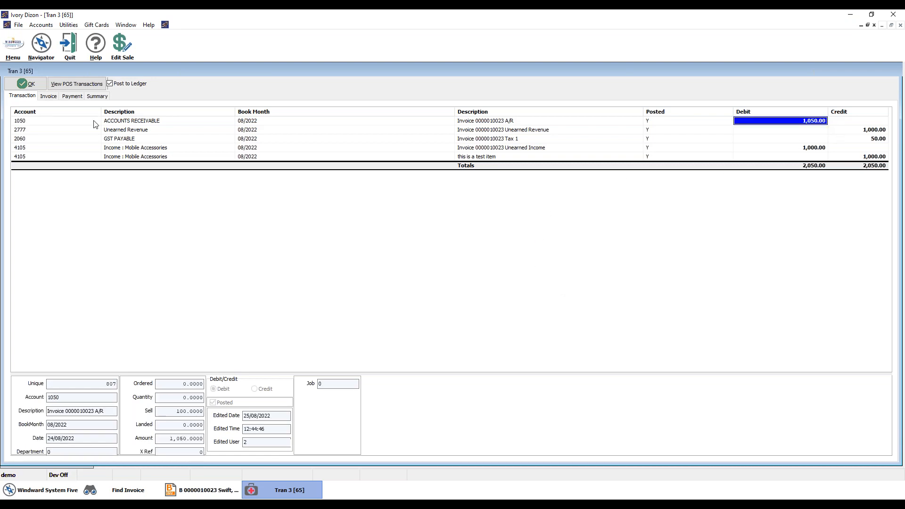
left_click(141, 132)
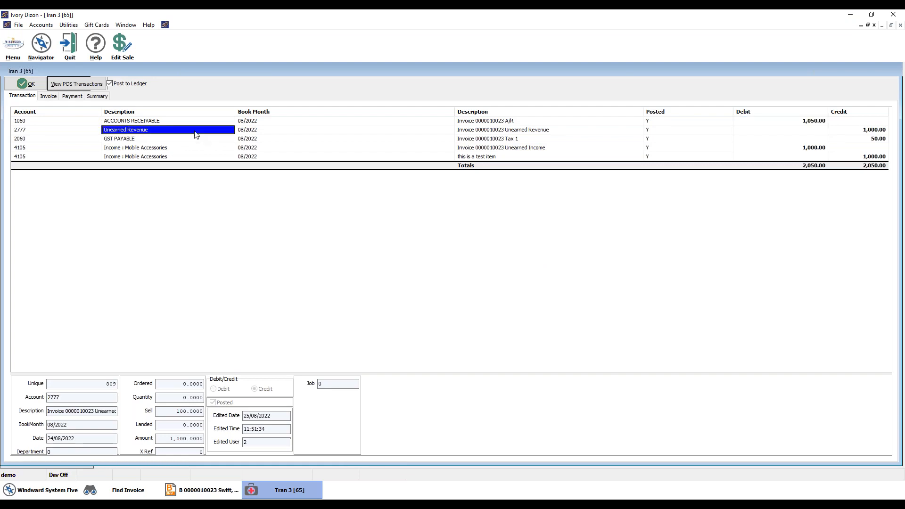
left_click(858, 131)
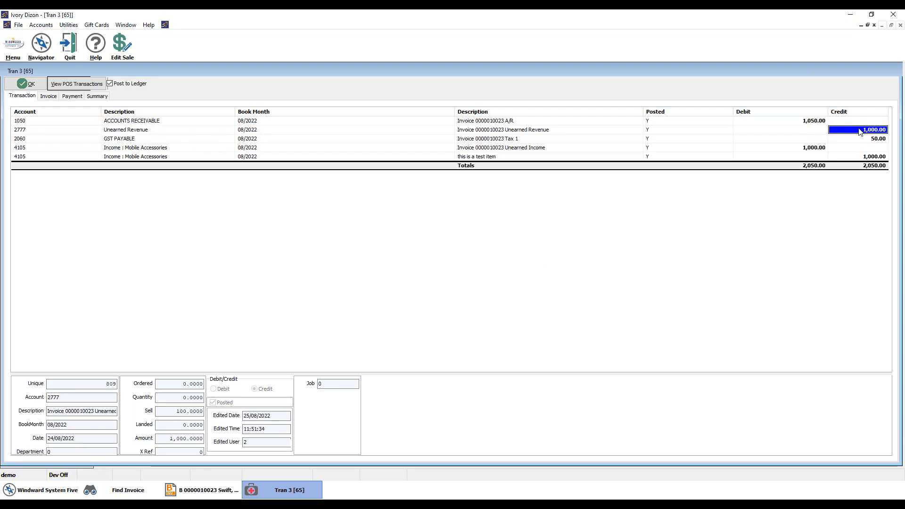
left_click(123, 141)
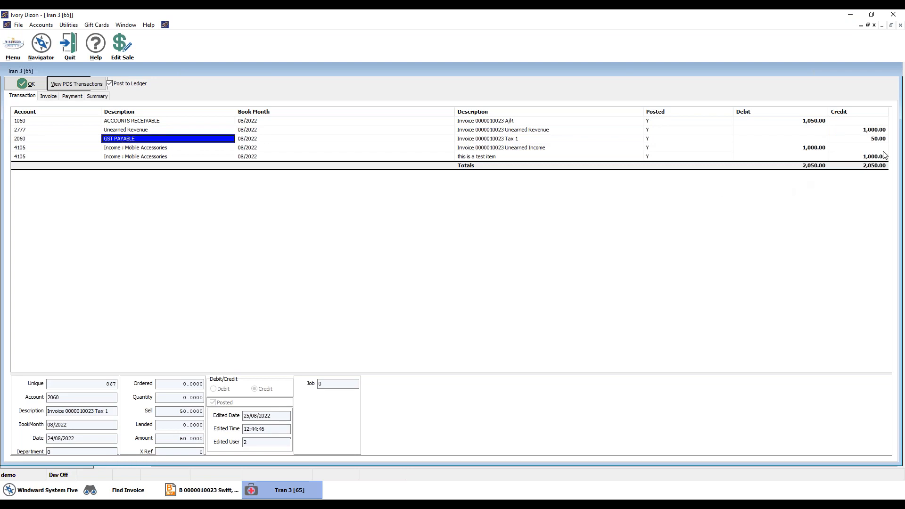
left_click(872, 142)
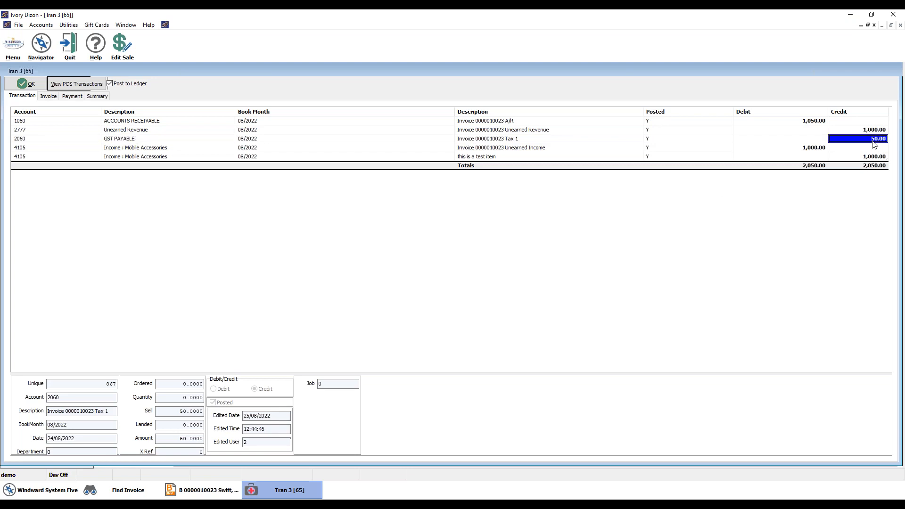
left_click(127, 149)
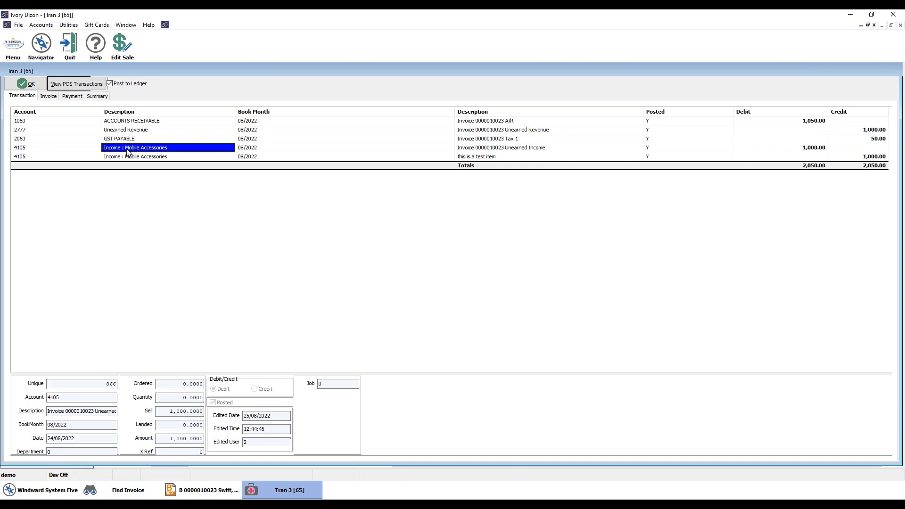
left_click(802, 148)
left_click(860, 159)
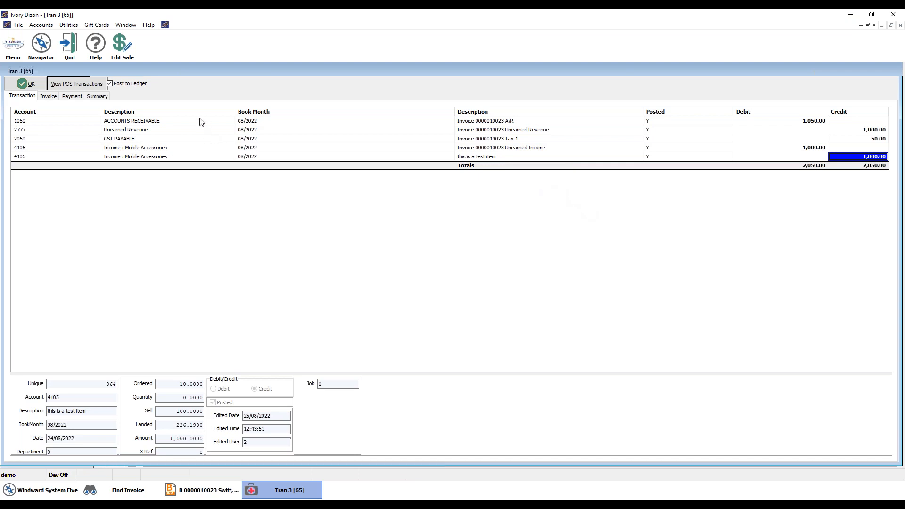
left_click(27, 84)
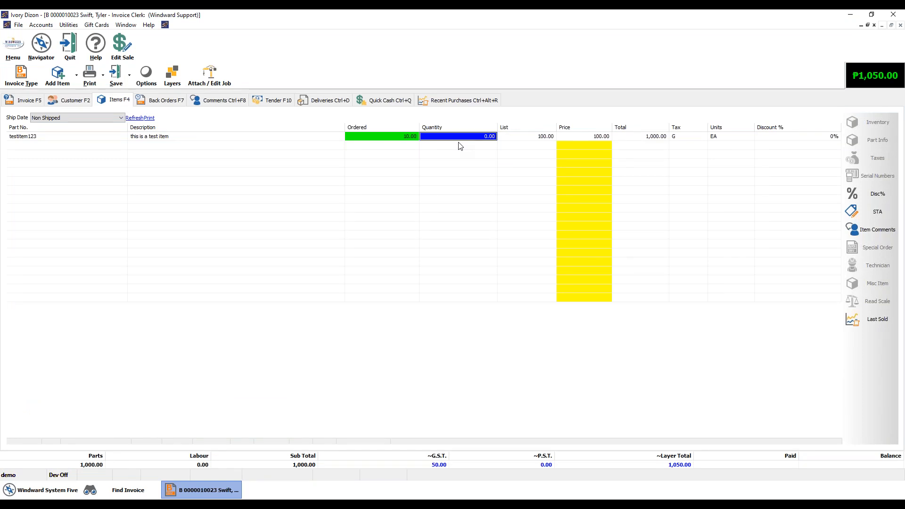
- Set the testitem123 line's quantity to 5 with a shipping date of 02/08/2022, and check the resulting item lines
type("5")
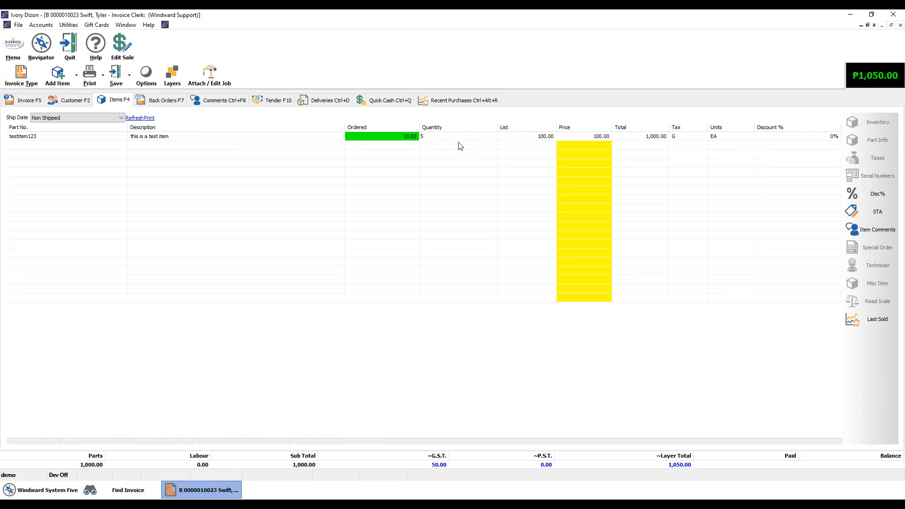
key("Return")
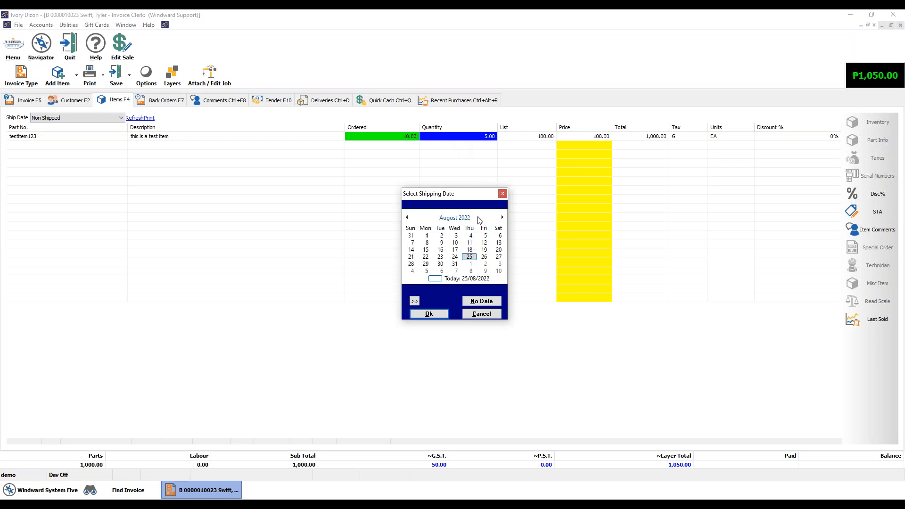
left_click_drag(456, 199, 388, 199)
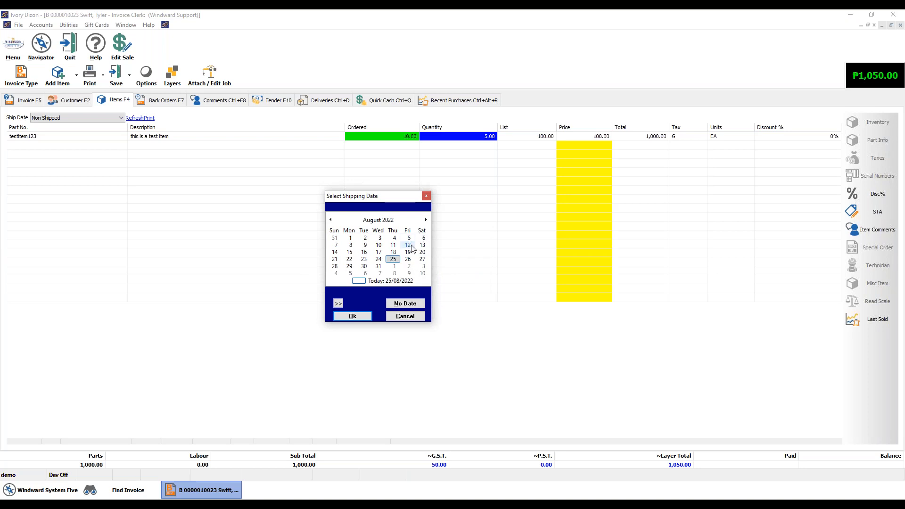
left_click(366, 238)
left_click(359, 320)
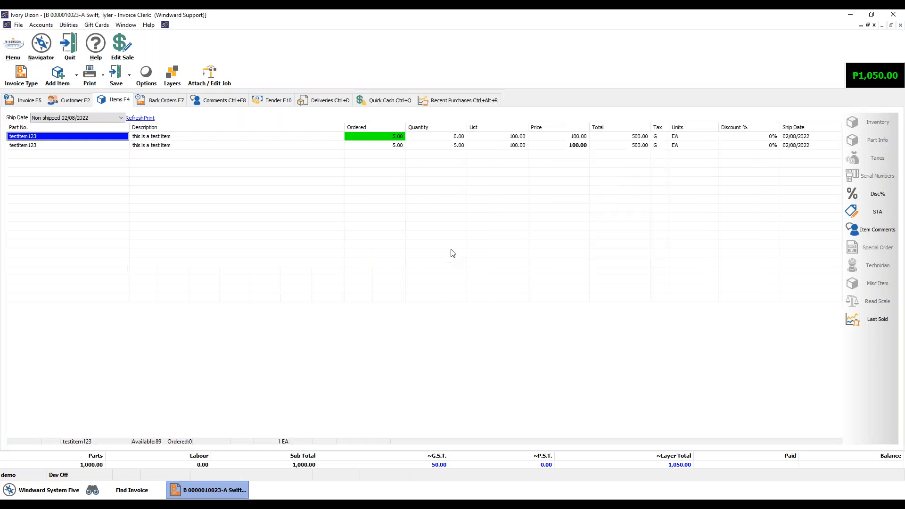
left_click(206, 139)
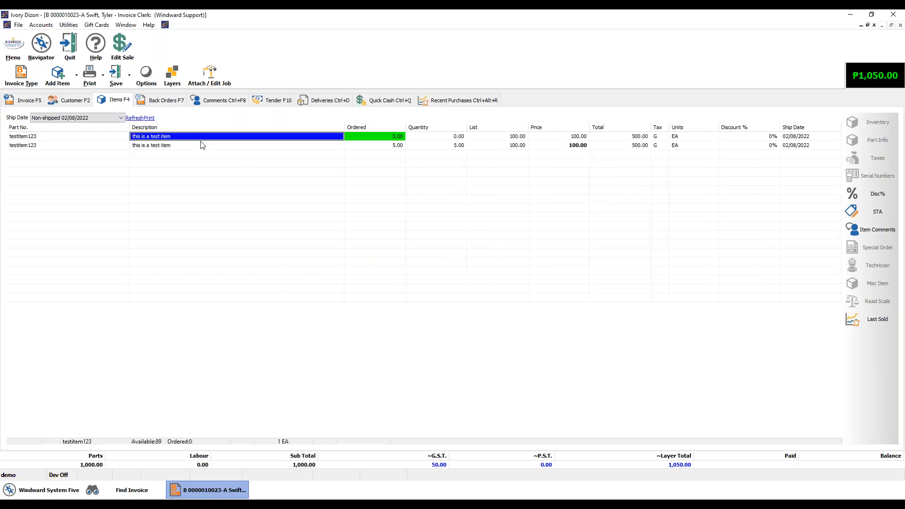
left_click(198, 145)
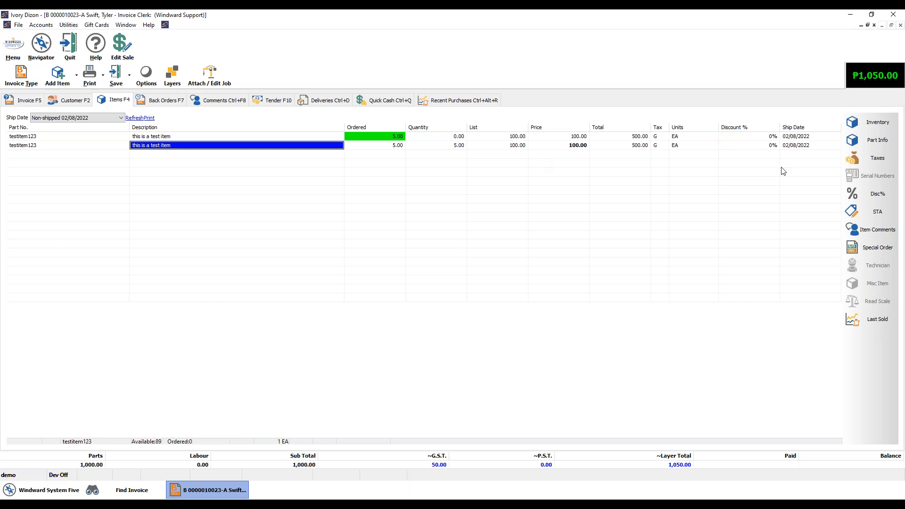
- Check the new testitem123 line's ship date, and examine the order's ordered and shipped quantities in Full View
left_click(799, 145)
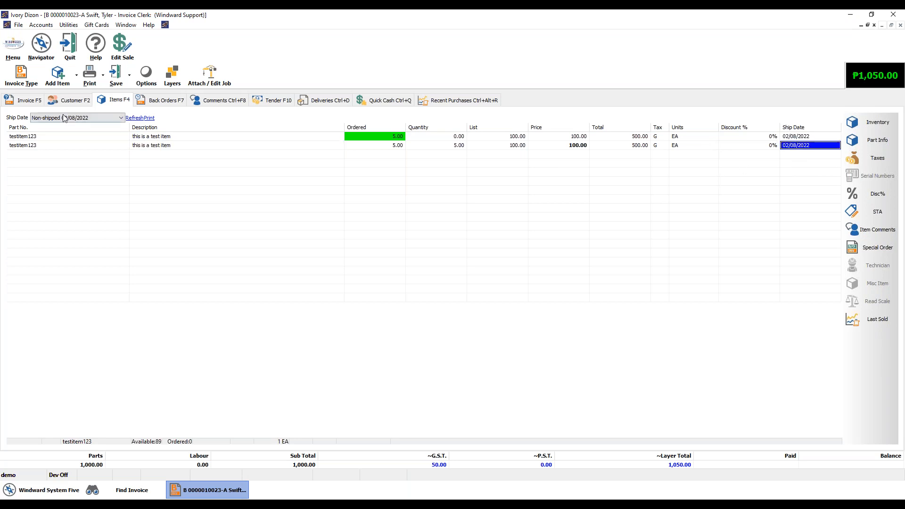
left_click(117, 118)
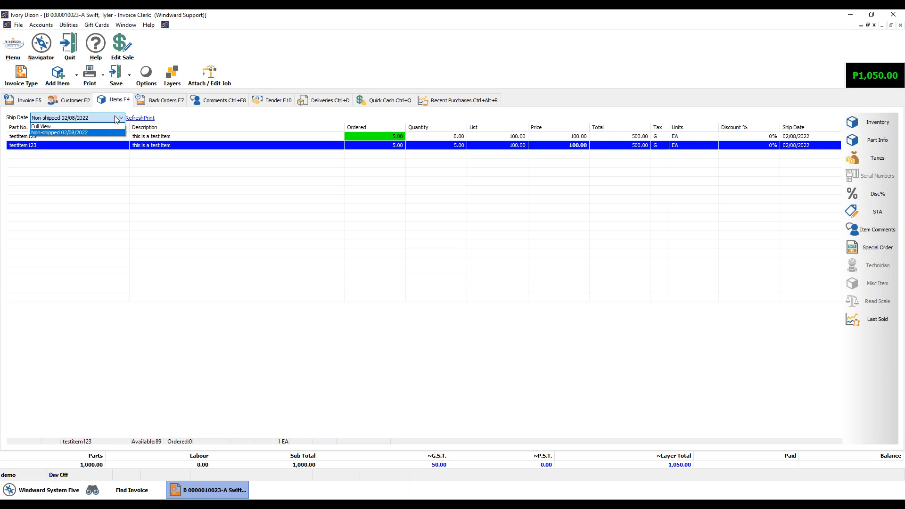
left_click(96, 126)
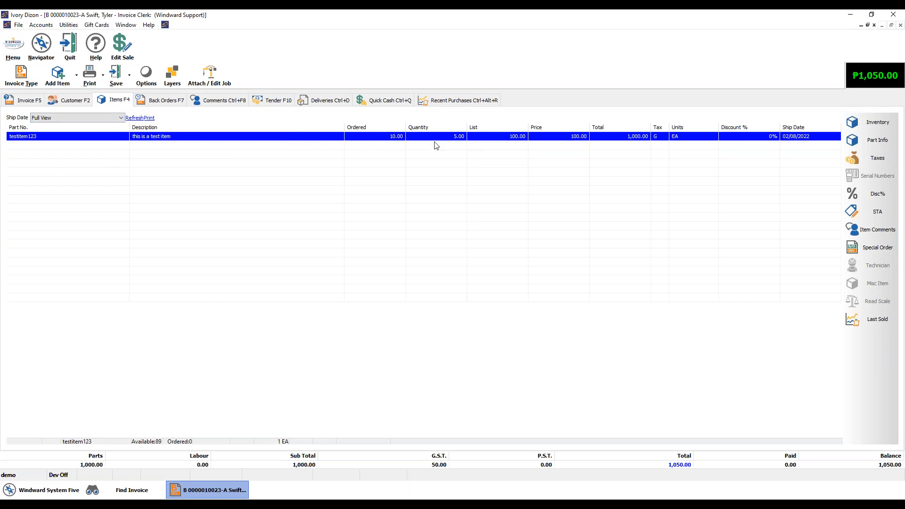
left_click(62, 118)
left_click(121, 117)
- Save the invoice without printing, and reopen the type B invoice dated 24/08/2022 for editing
left_click(130, 75)
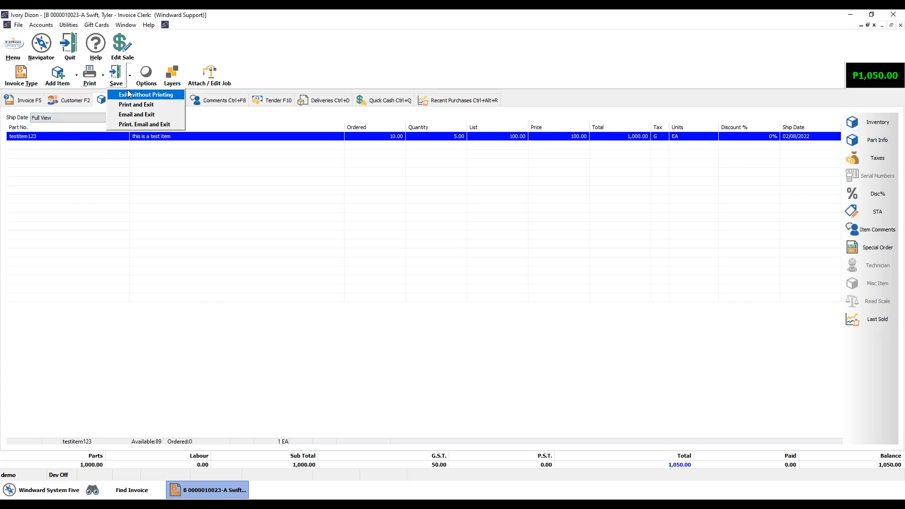
left_click(146, 95)
left_click(457, 291)
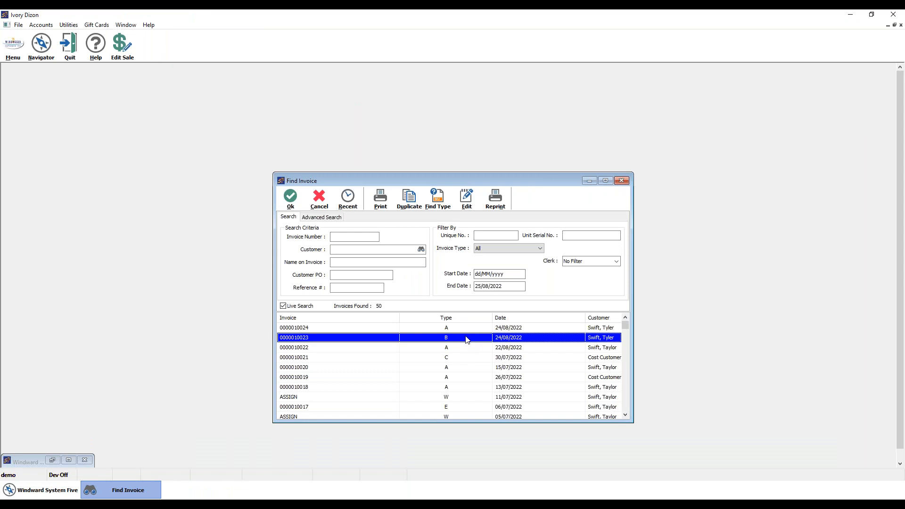
double_click(467, 338)
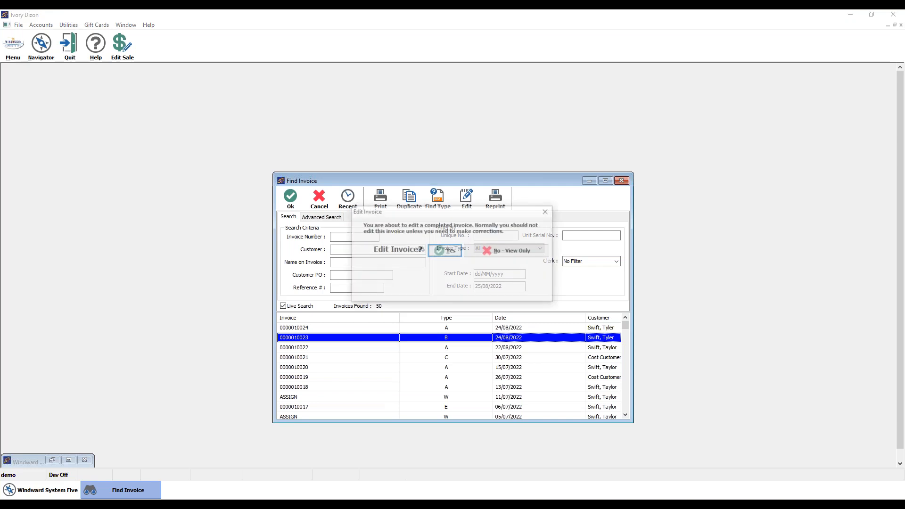
left_click(443, 252)
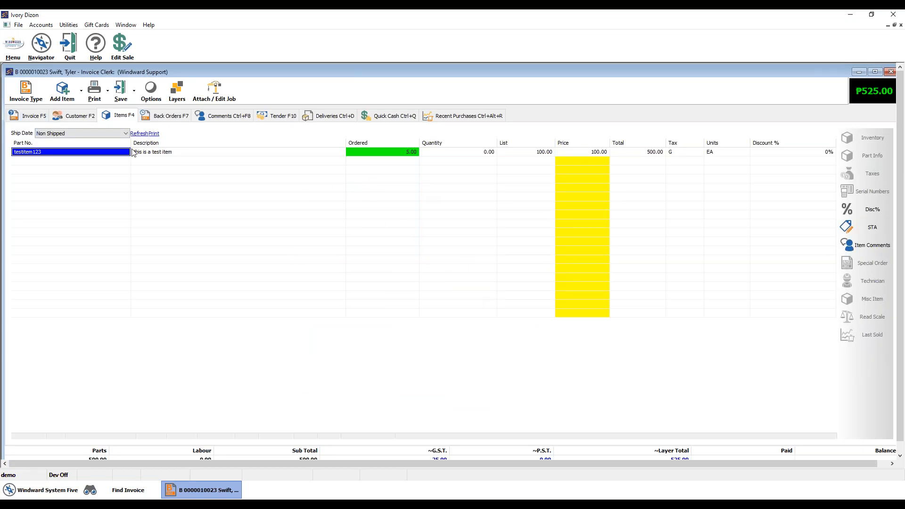
- Compare the item line's ordered amount, quantity and total in the Full View, Non Shipped and 02/08/2022-A ship date views
left_click(105, 134)
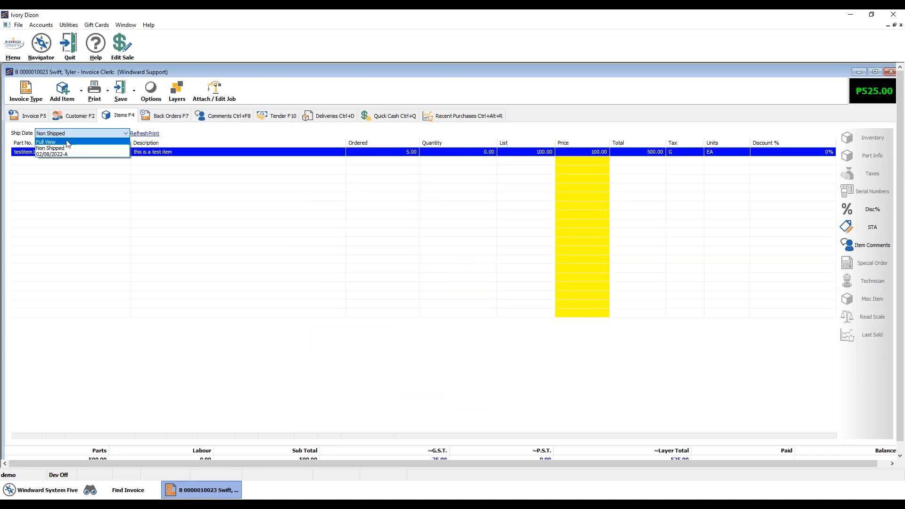
left_click(55, 142)
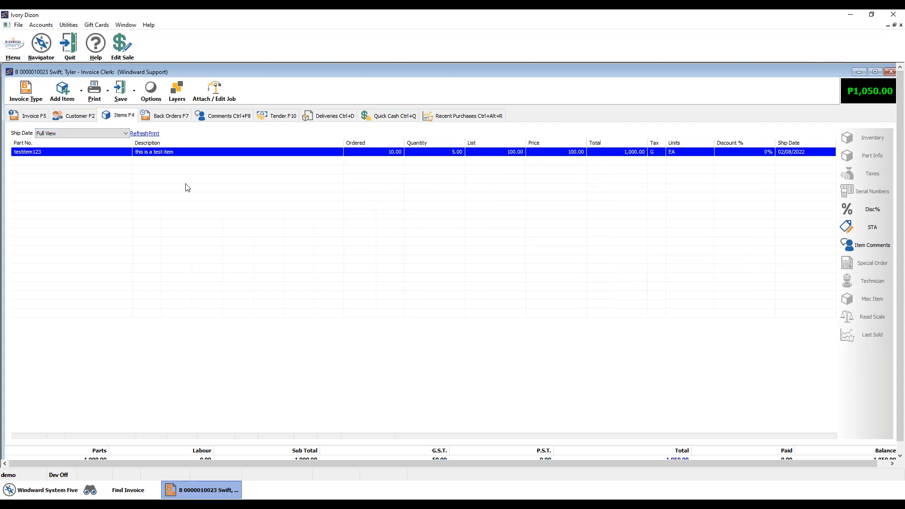
left_click(85, 136)
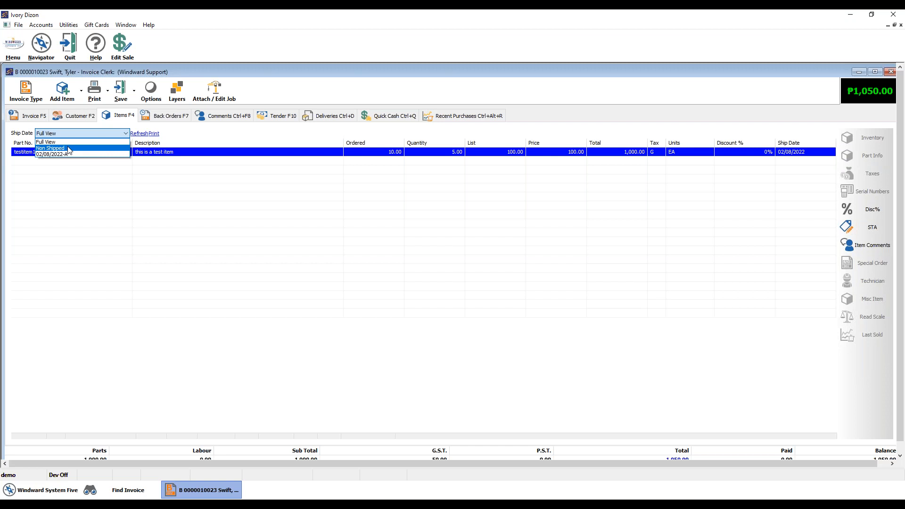
left_click(67, 149)
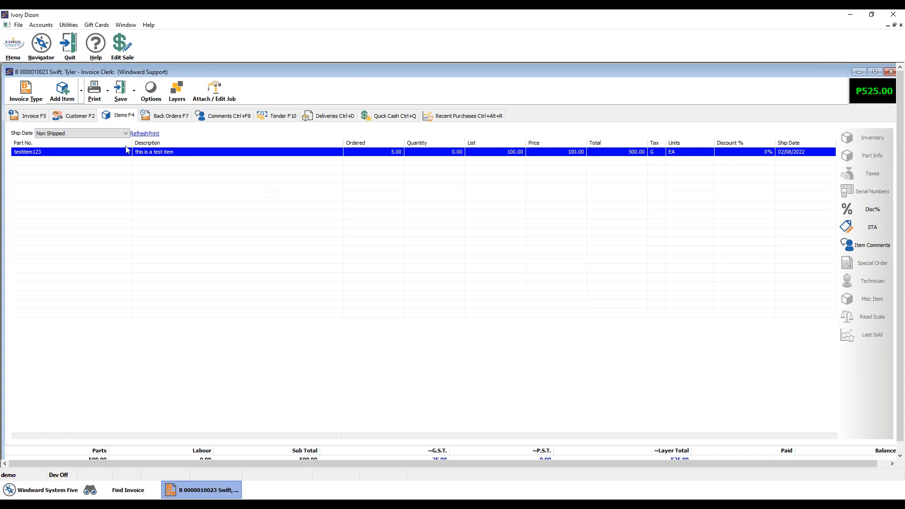
left_click(107, 134)
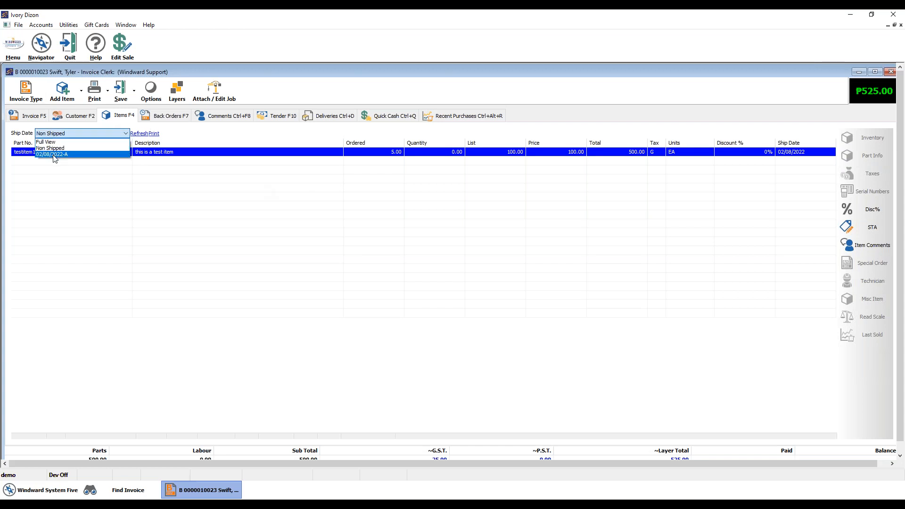
left_click(52, 155)
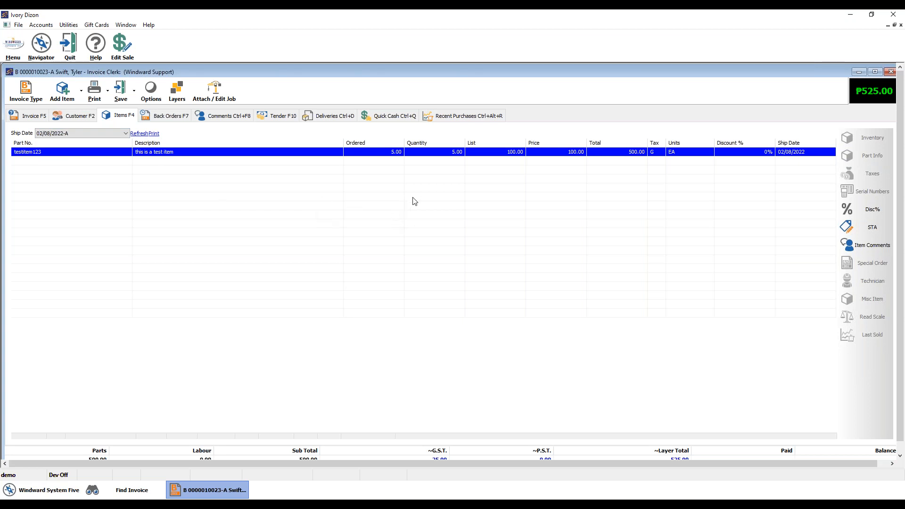
- In the Non Shipped view, set testitem123's quantity to 2 with a shipping date of 06/08/2022, and check the ship dates
left_click(80, 134)
left_click(61, 149)
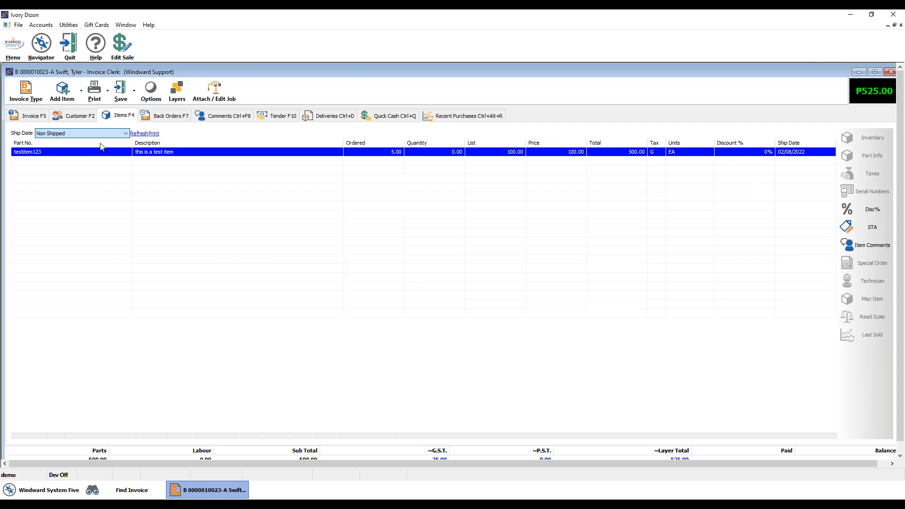
left_click(427, 152)
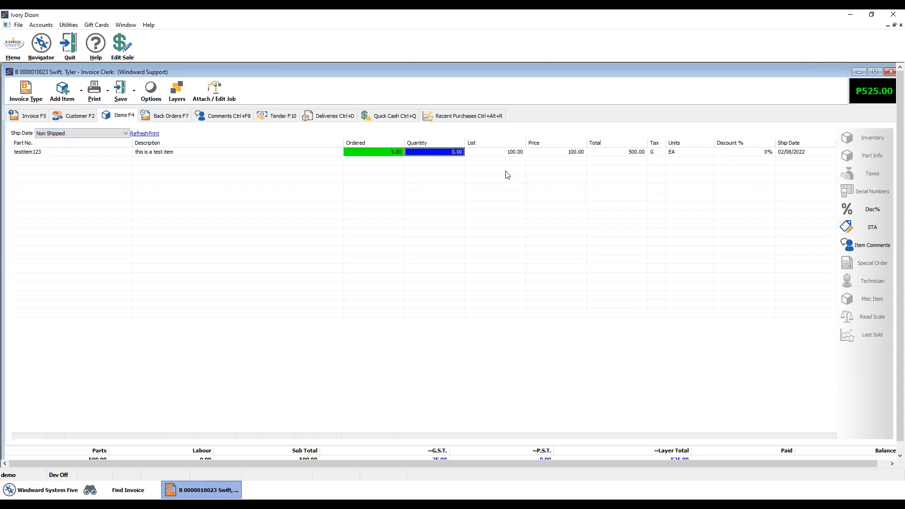
type("2")
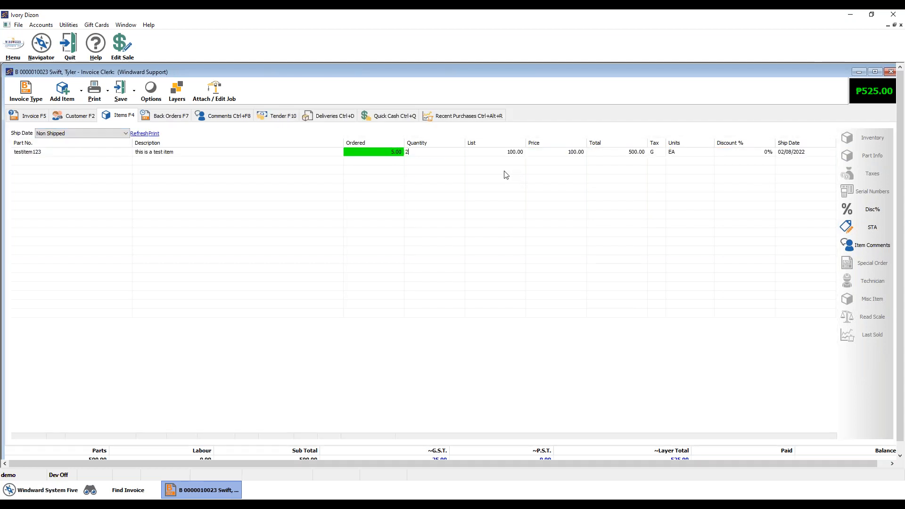
key("Return")
left_click(500, 236)
left_click(429, 313)
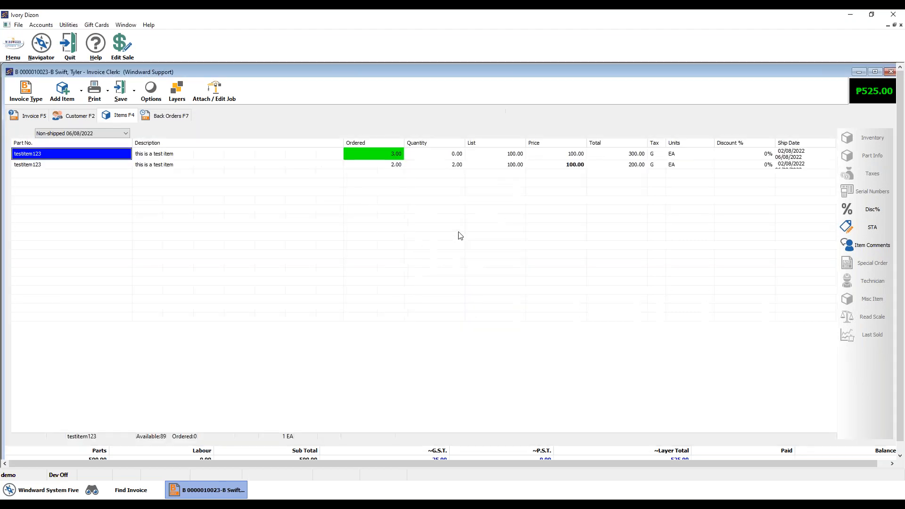
left_click(793, 155)
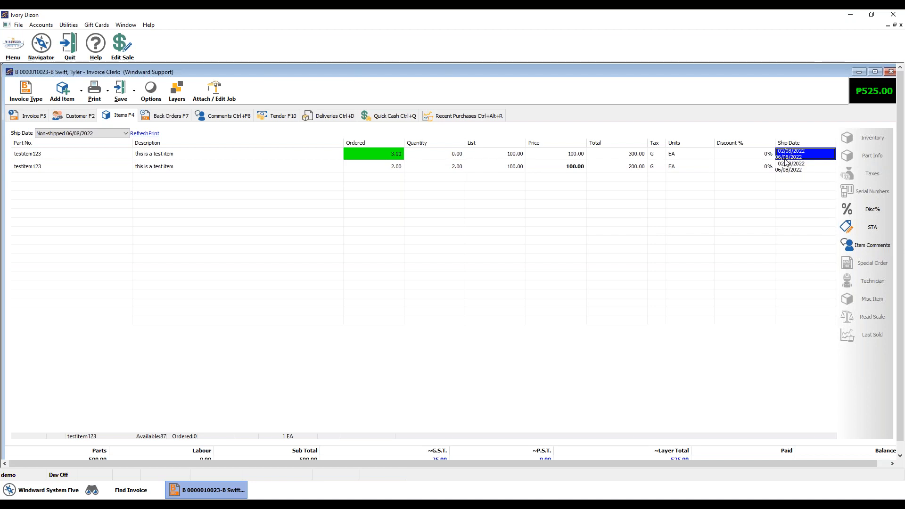
- Save the second partial shipment without printing, and reopen the same type B invoice for editing
left_click(135, 92)
left_click(138, 110)
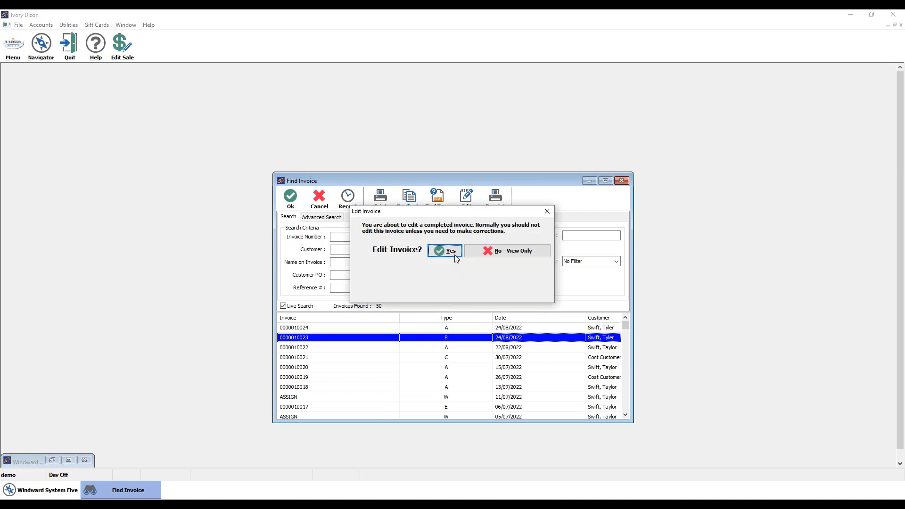
left_click(446, 250)
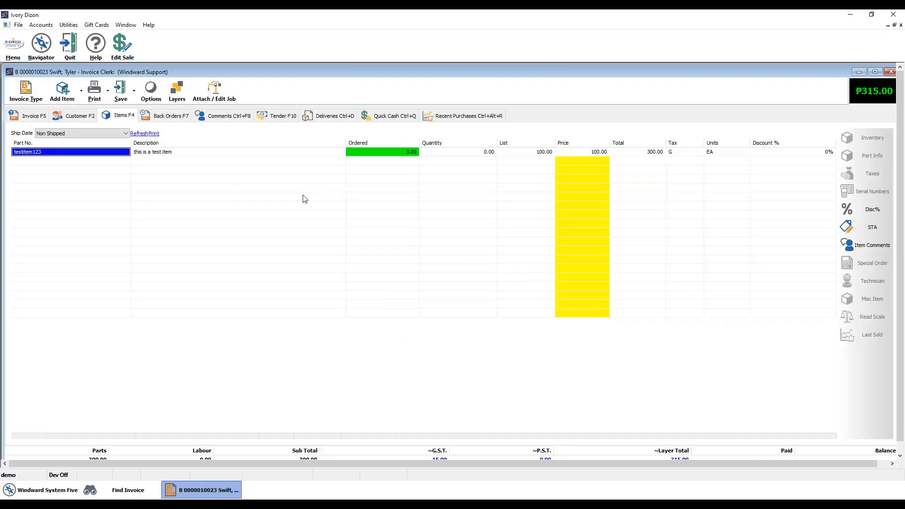
- Review the item line in the Full View, Non Shipped, 02/08/2022-A and 06/08/2022-B ship date views, ending on Non Shipped
left_click(89, 133)
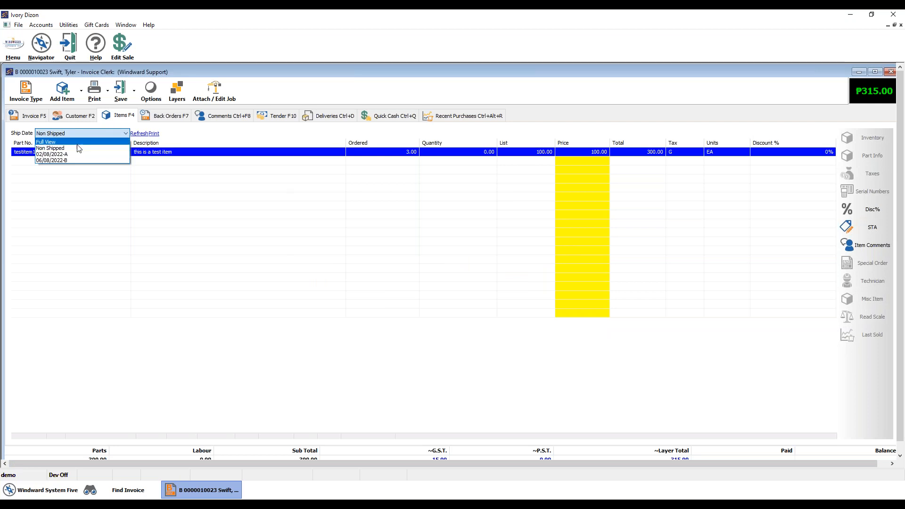
left_click(88, 142)
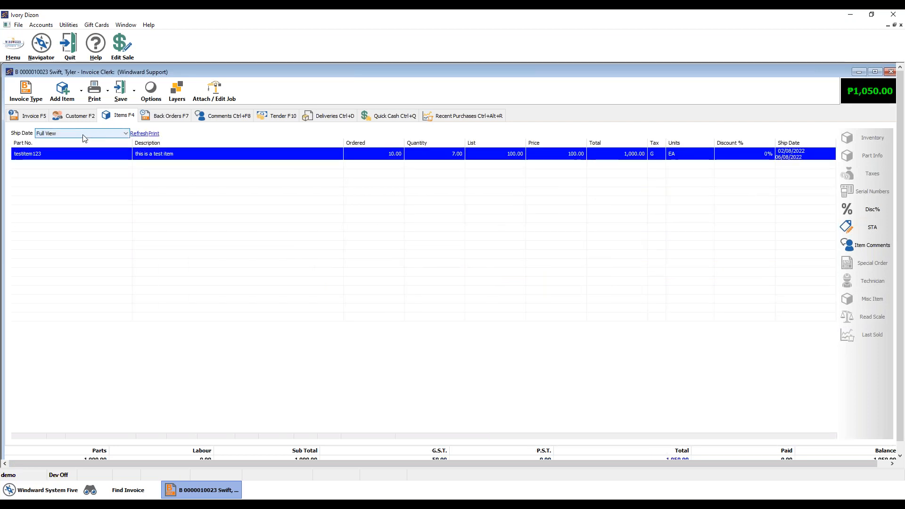
left_click(87, 135)
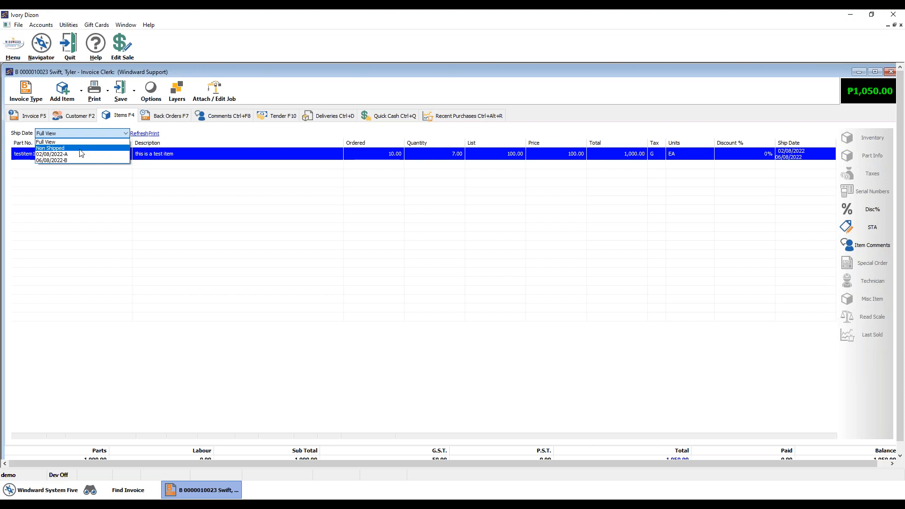
left_click(78, 149)
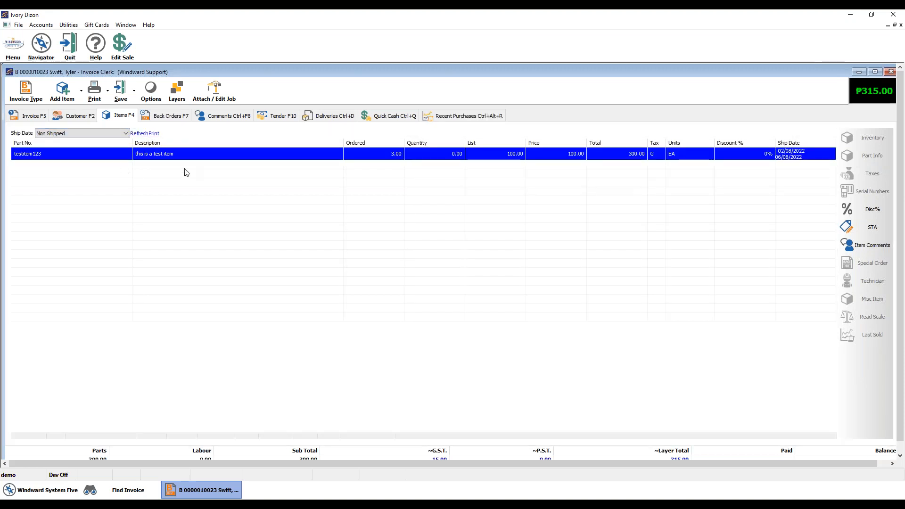
left_click(61, 134)
left_click(57, 155)
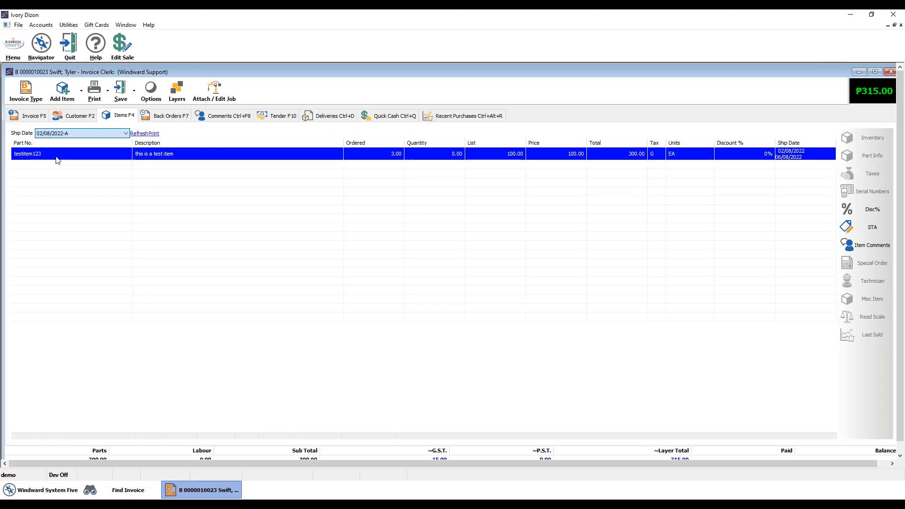
left_click(123, 135)
left_click(92, 163)
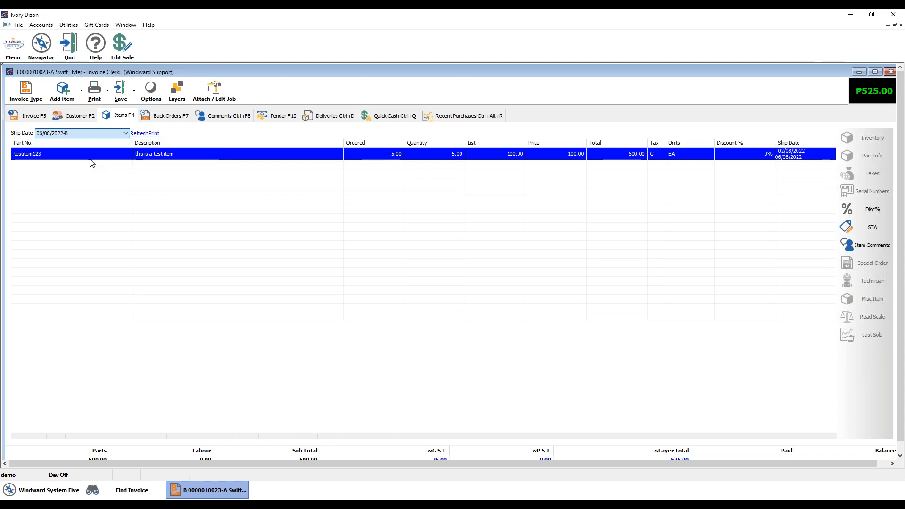
left_click(47, 134)
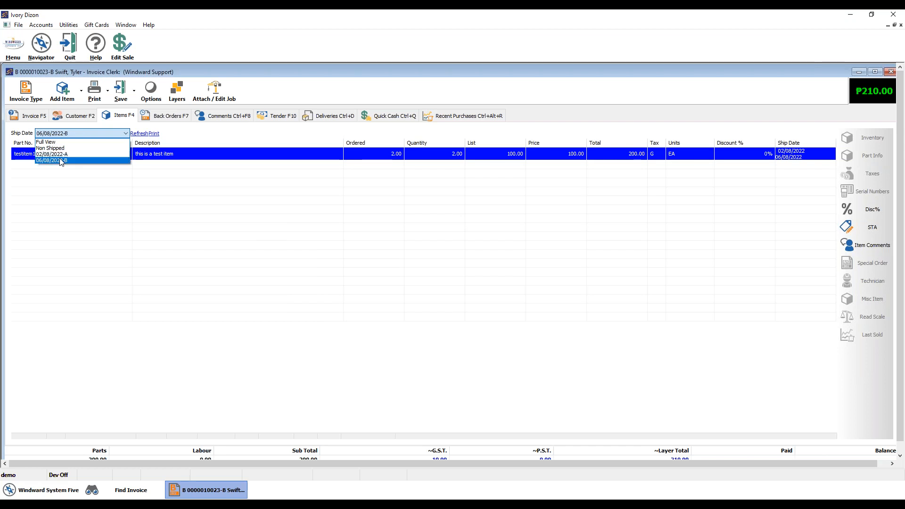
left_click(57, 148)
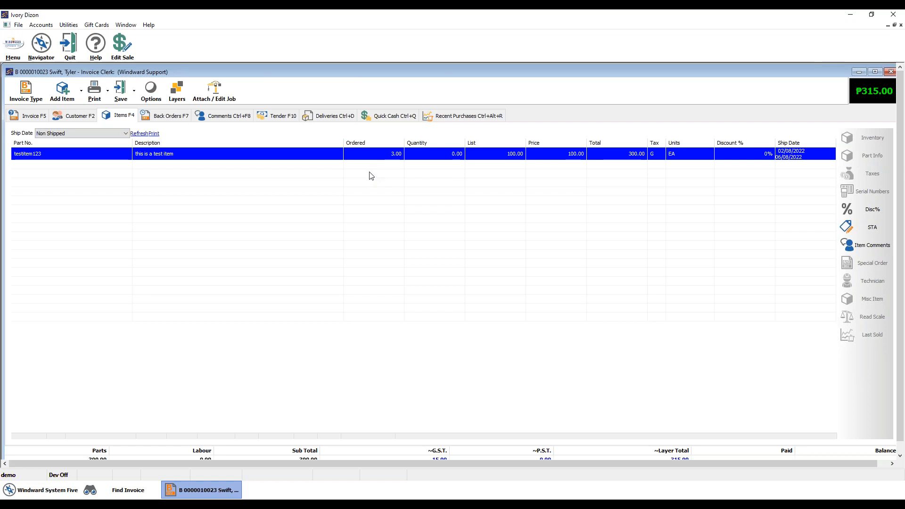
- Examine the invoice's ledger transaction for its receivable, unearned revenue, inventory, cost and income entries, and return to the invoice
left_click(151, 90)
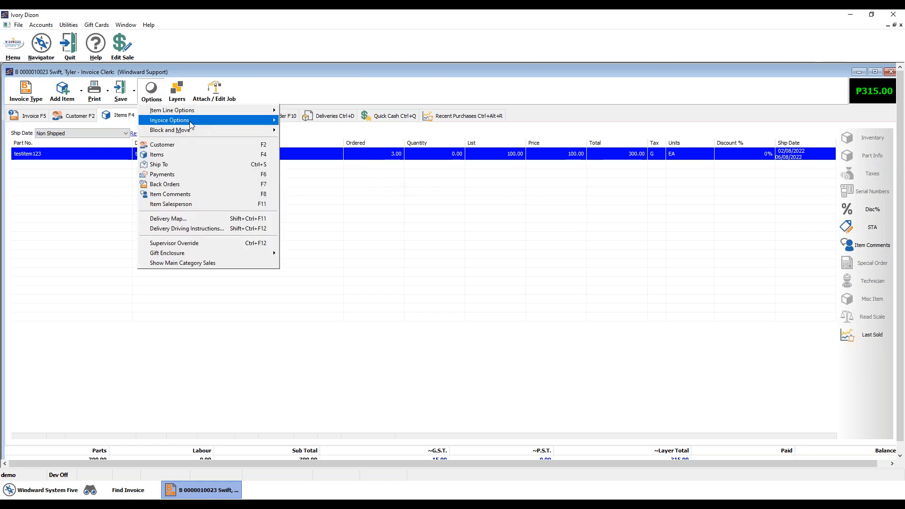
mouse_move(191, 122)
left_click(322, 306)
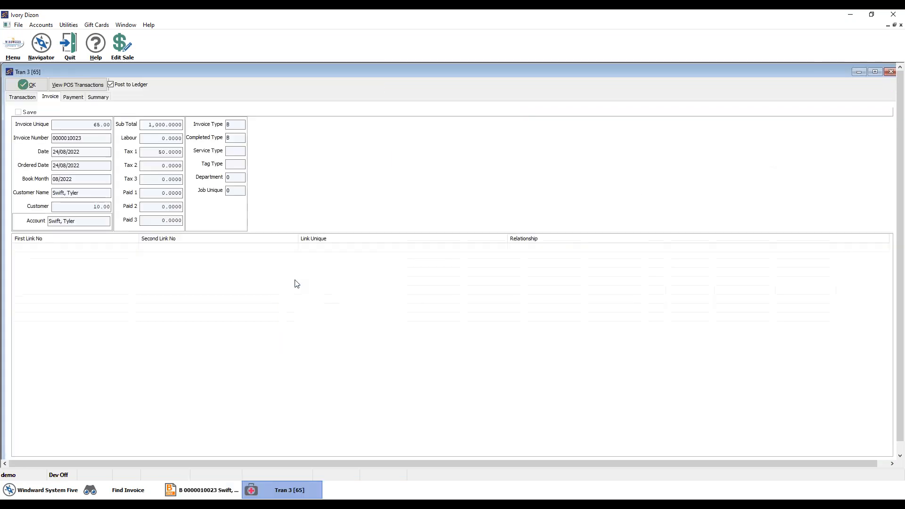
left_click(27, 97)
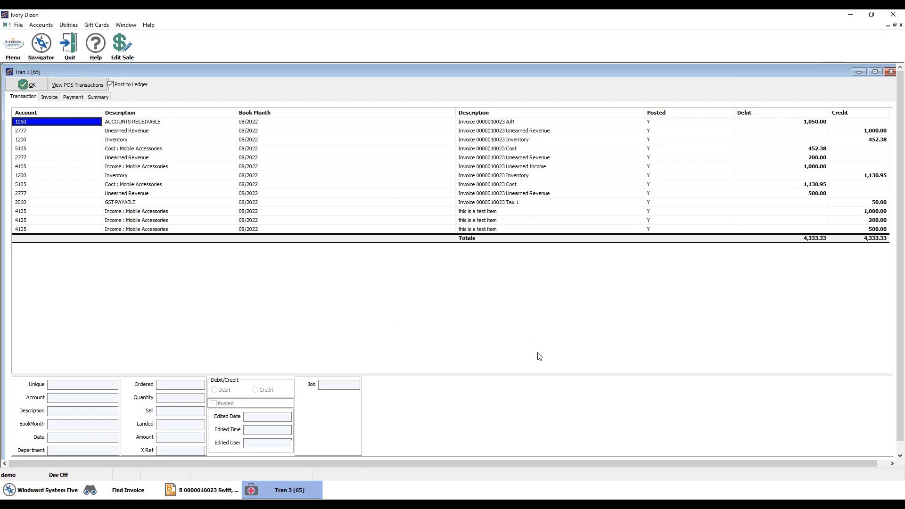
left_click(803, 122)
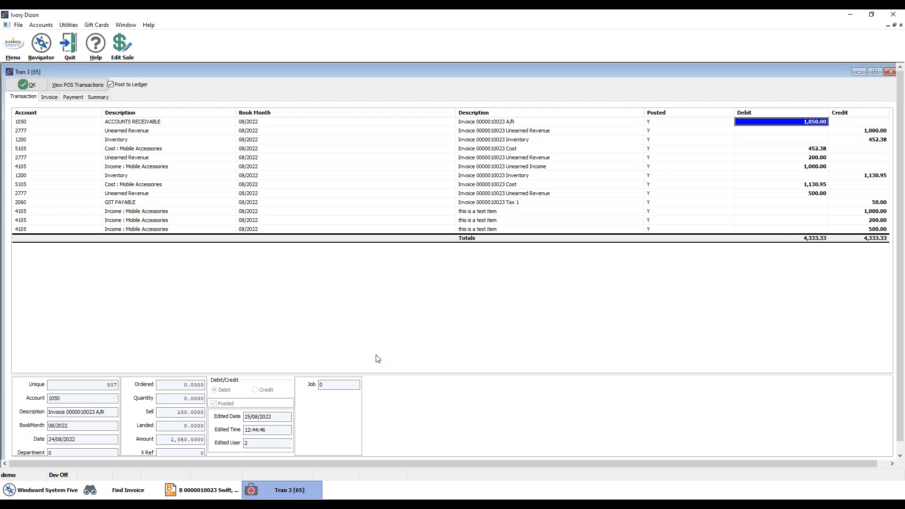
left_click(28, 85)
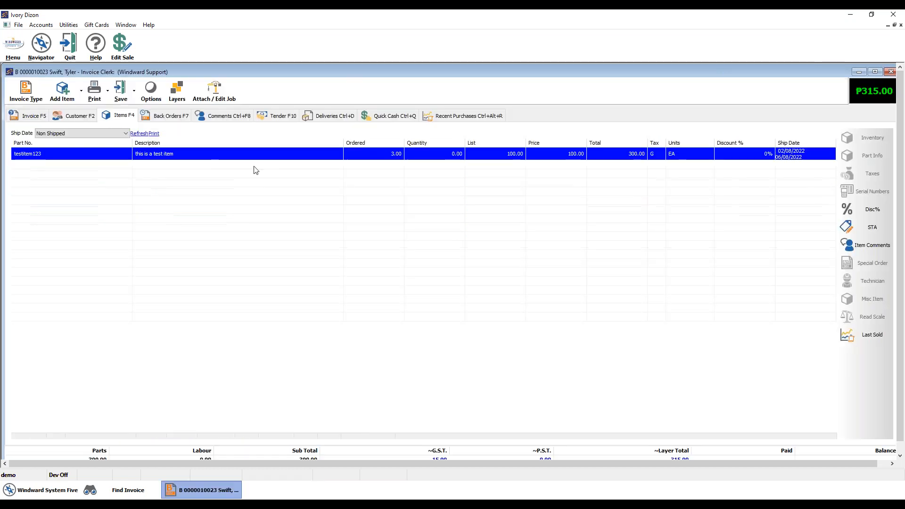
- Set testitem123's quantity to 3 in the Non Shipped view, with a shipping date of 25/08/2022
left_click(439, 155)
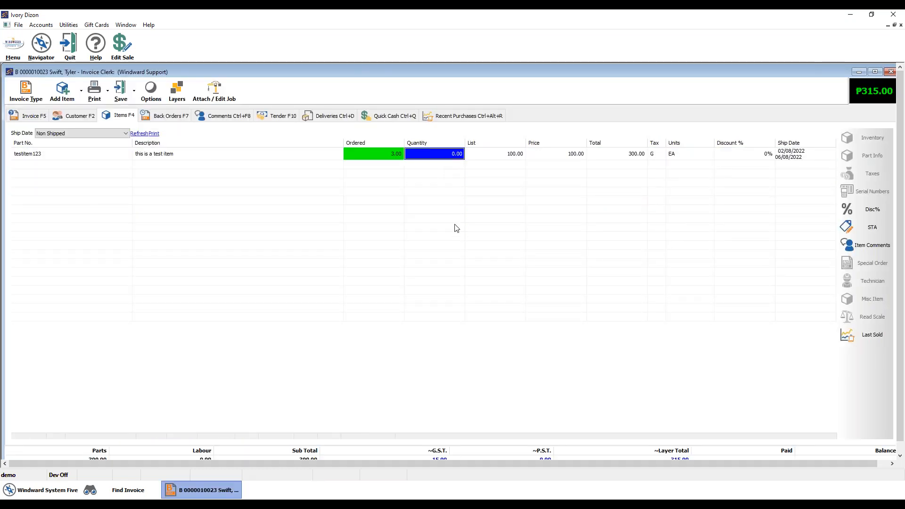
type("3")
key("Return")
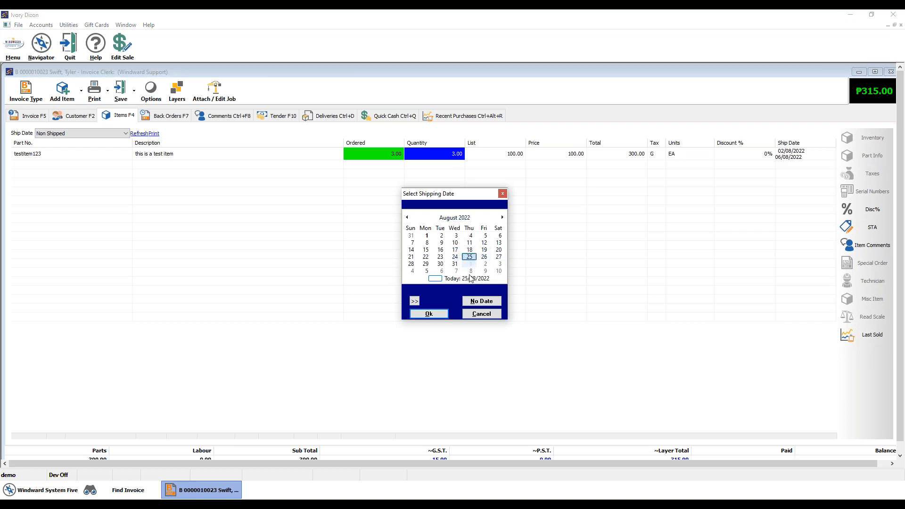
left_click(429, 314)
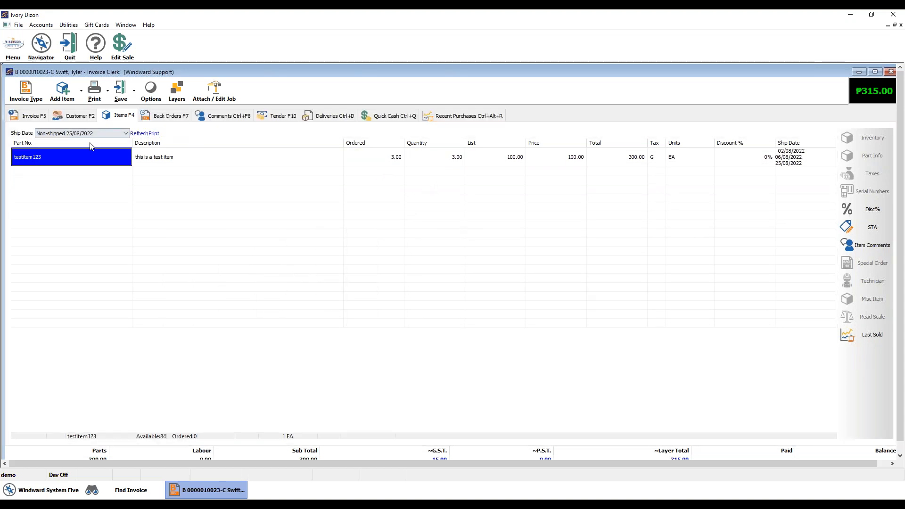
- Save the third partial shipment without printing, and reopen the type B invoice for editing
left_click(134, 91)
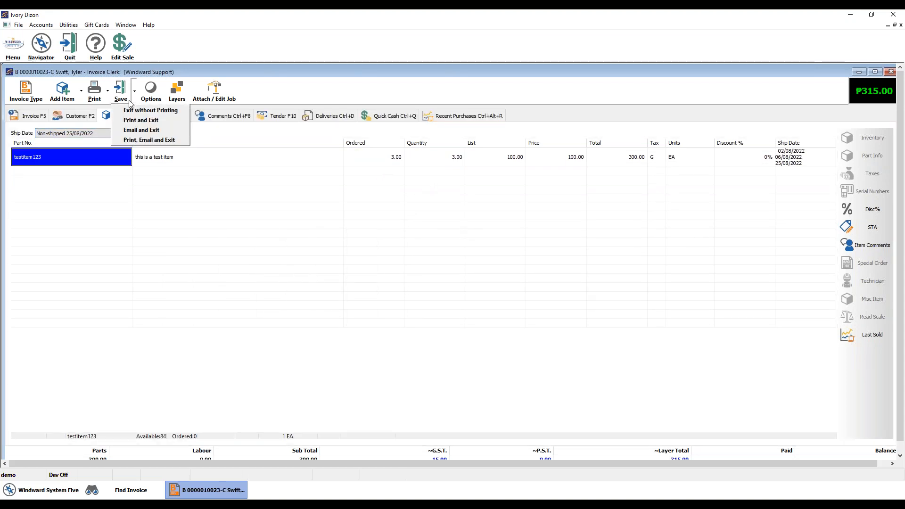
left_click(135, 110)
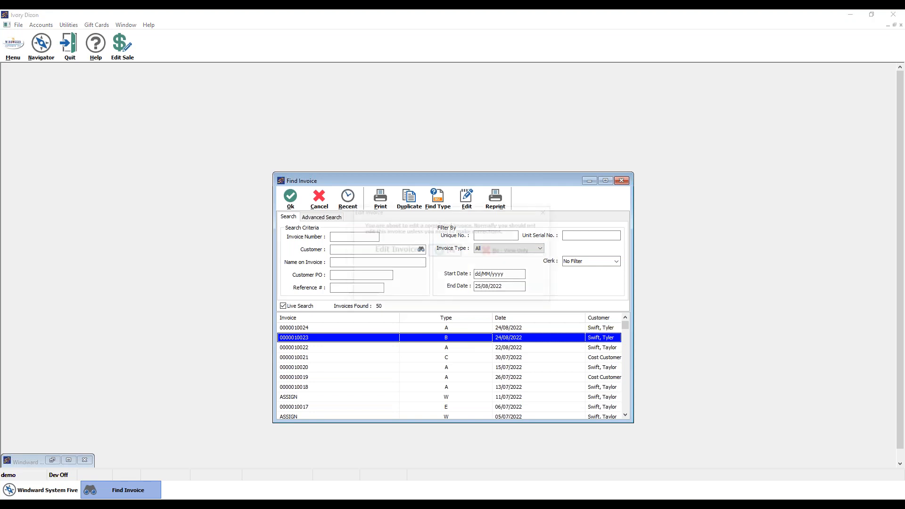
left_click(450, 248)
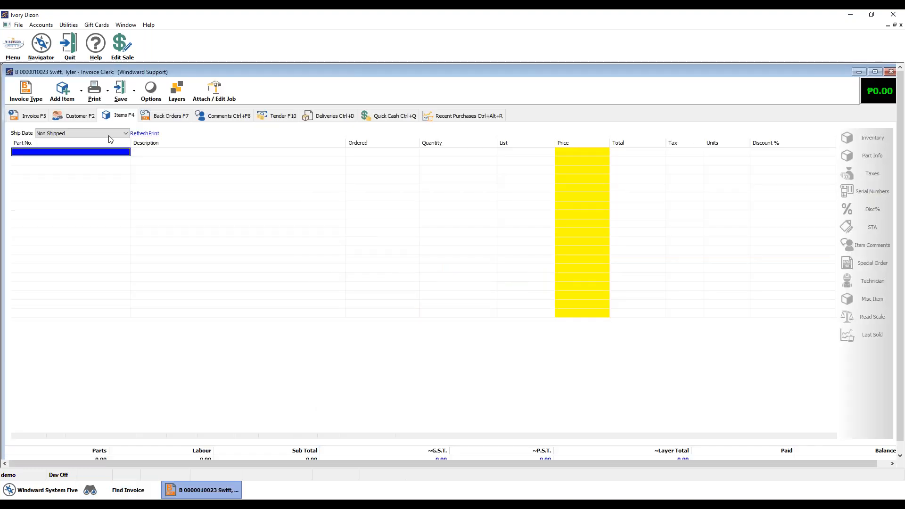
- Check the Non Shipped view for remaining items, and review testitem123's quantities and ship dates in the Full View
left_click(111, 134)
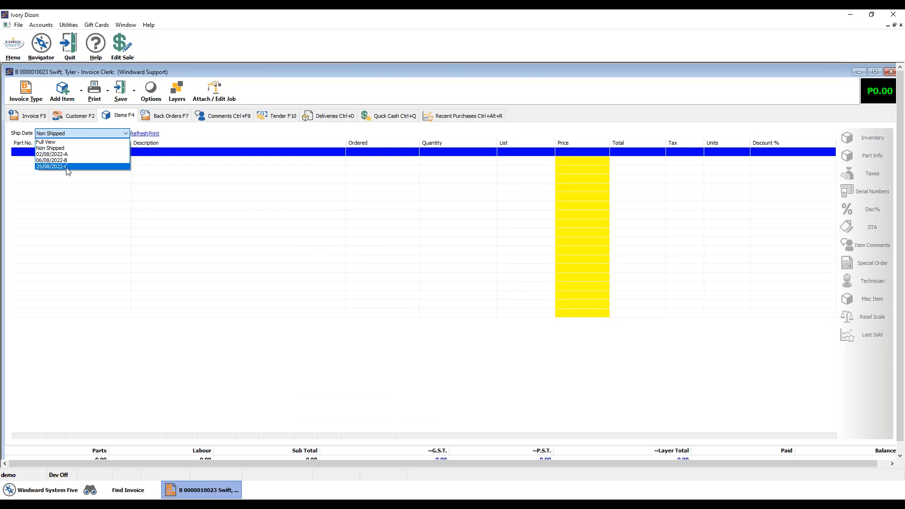
left_click(66, 149)
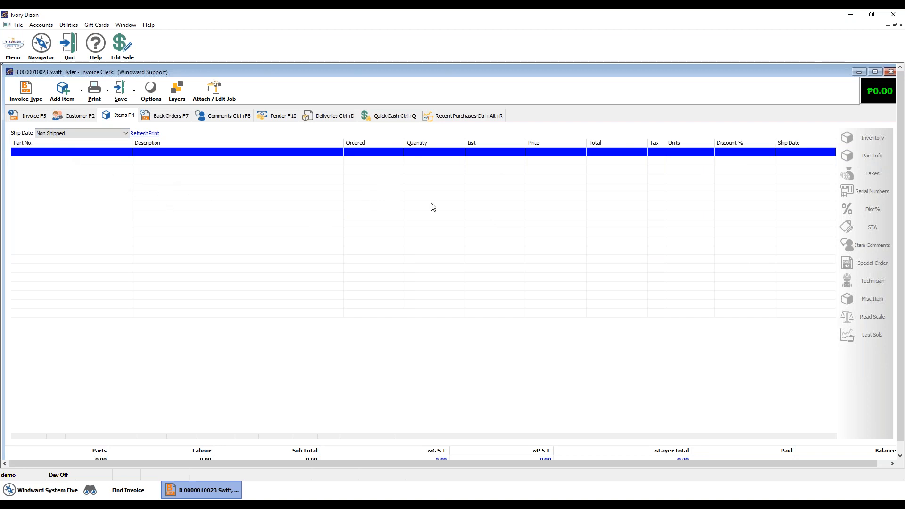
left_click(93, 135)
left_click(78, 140)
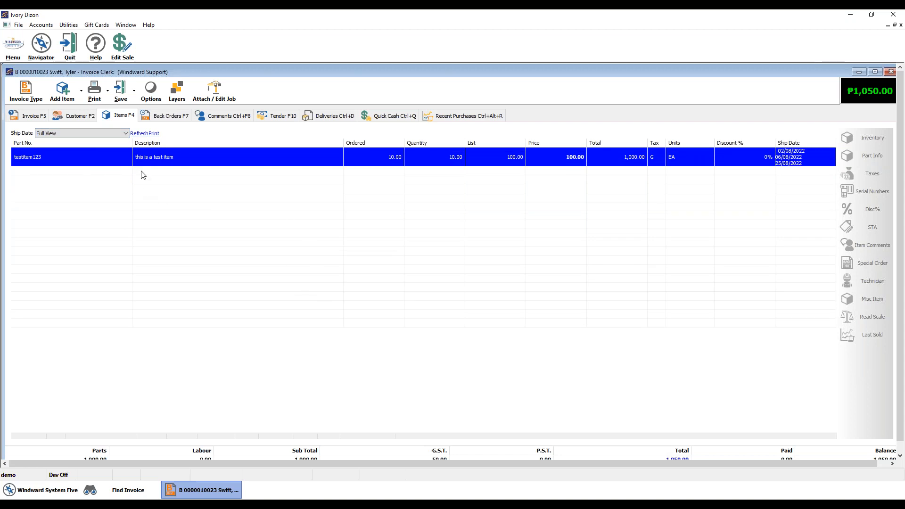
left_click(811, 158)
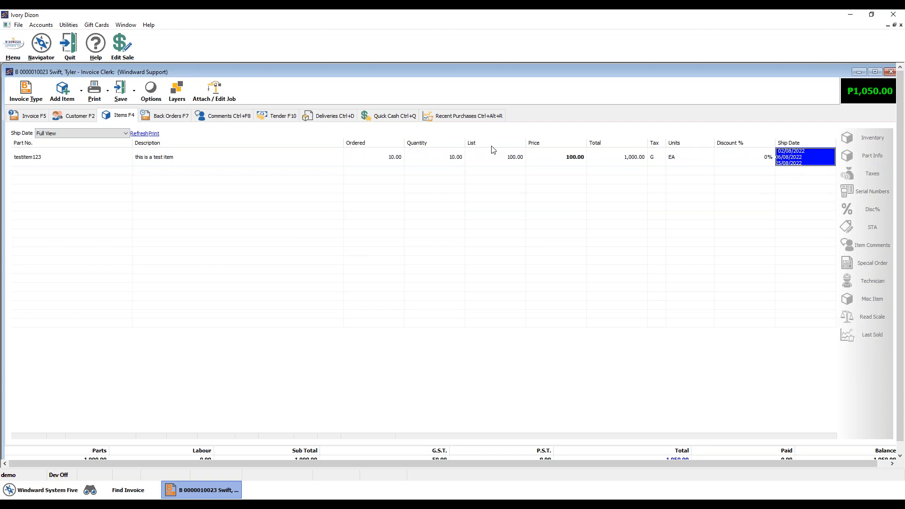
left_click(186, 160)
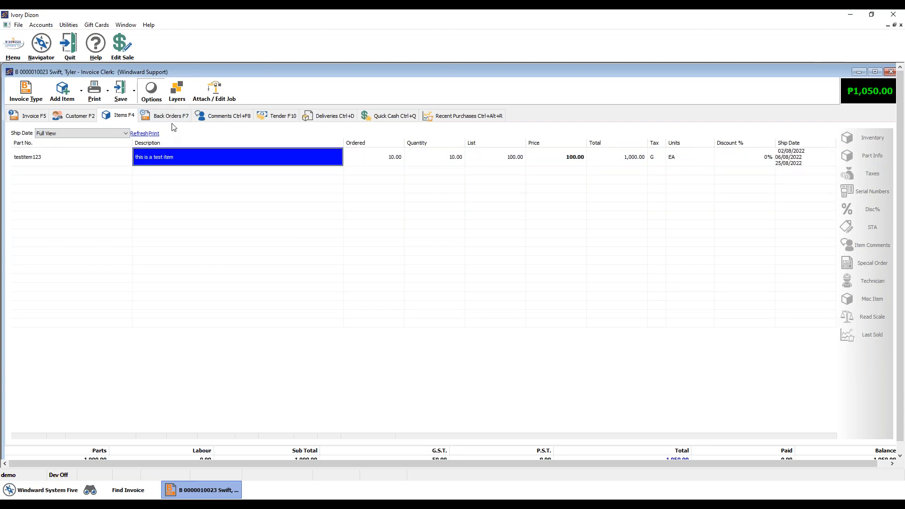
- Examine the fully shipped invoice's ledger transaction for its unearned revenue, income, inventory and cost postings, and return to the invoice
left_click(152, 90)
mouse_move(208, 120)
left_click(336, 306)
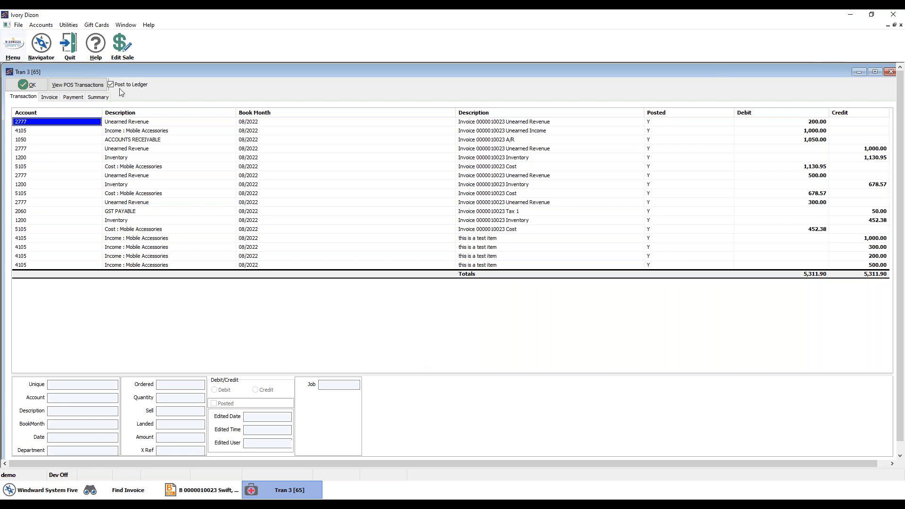
left_click(26, 84)
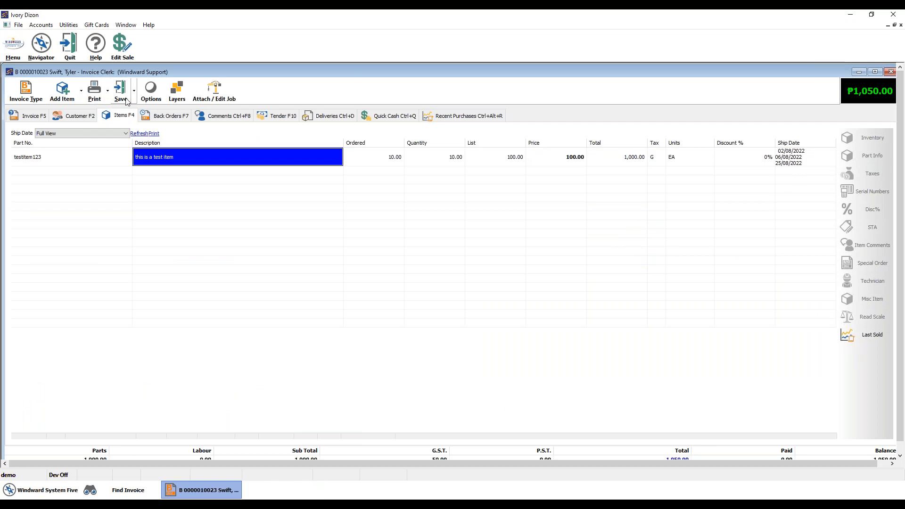
- Save the fully shipped invoice and exit without printing
left_click(134, 91)
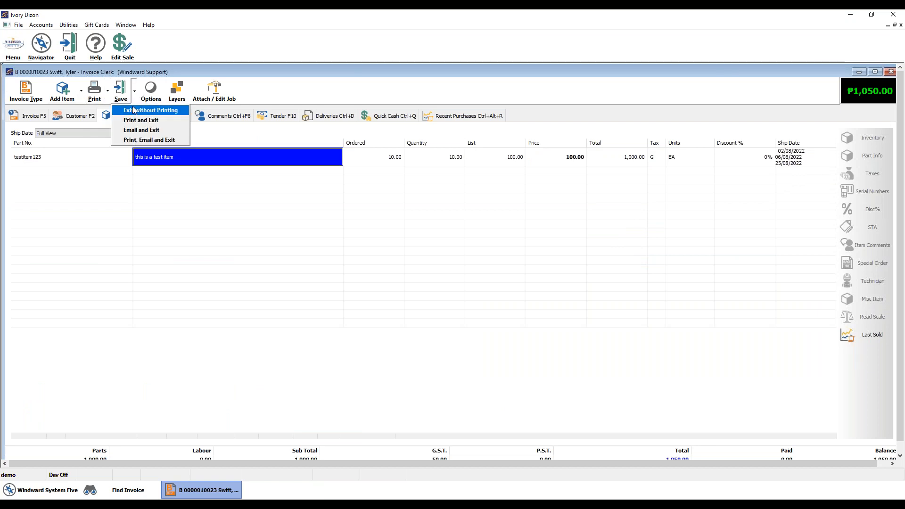
left_click(137, 110)
left_click(452, 291)
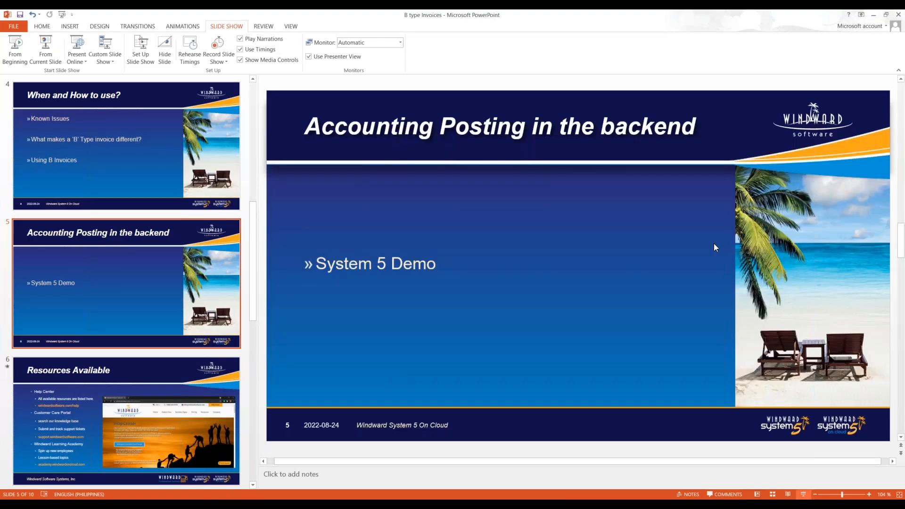
- Present the PowerPoint slides from the Accounting Posting slide through Resources Available to Windward Professional Services
key("shift+F5")
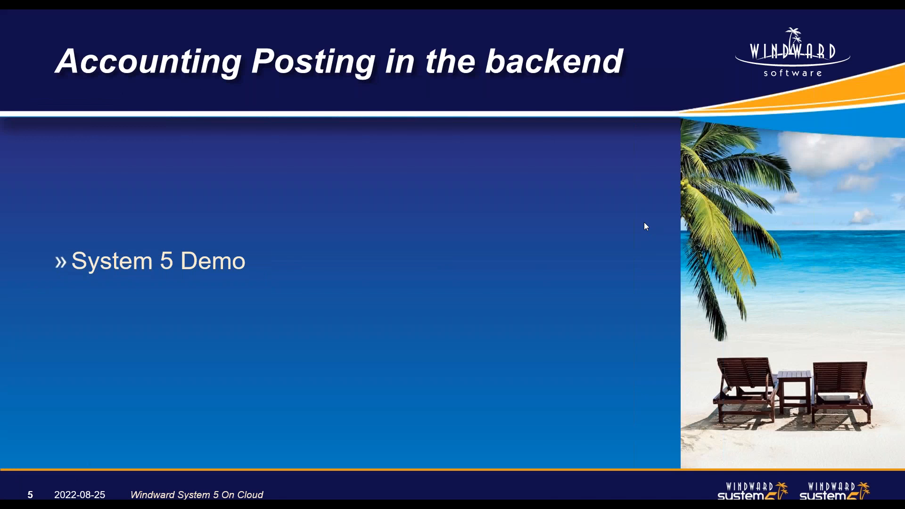
left_click(645, 223)
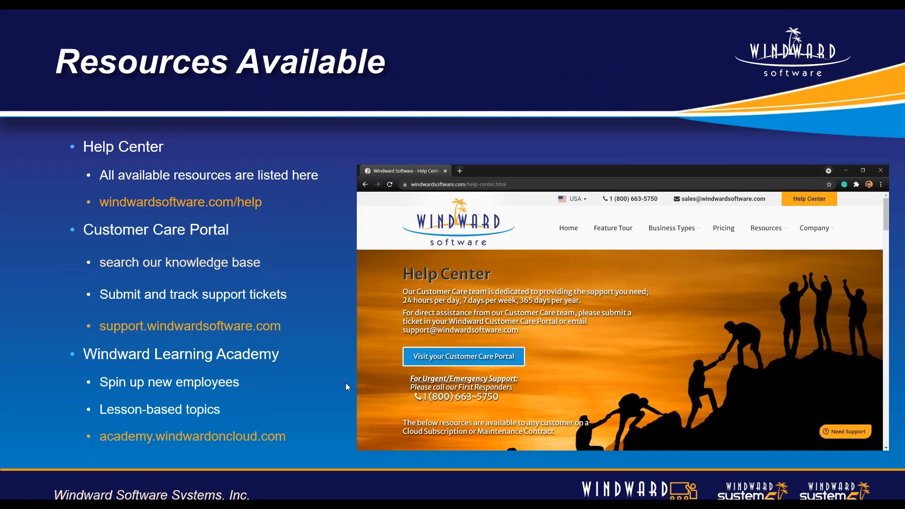
left_click(193, 453)
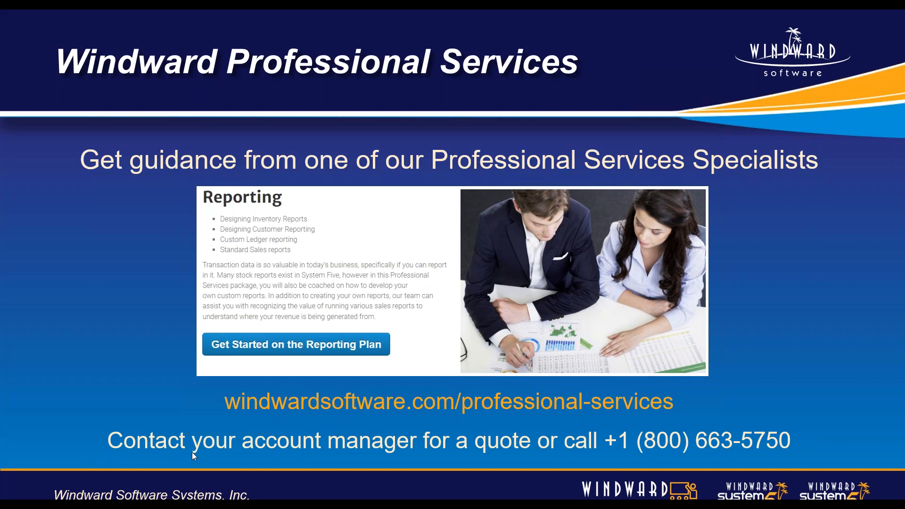
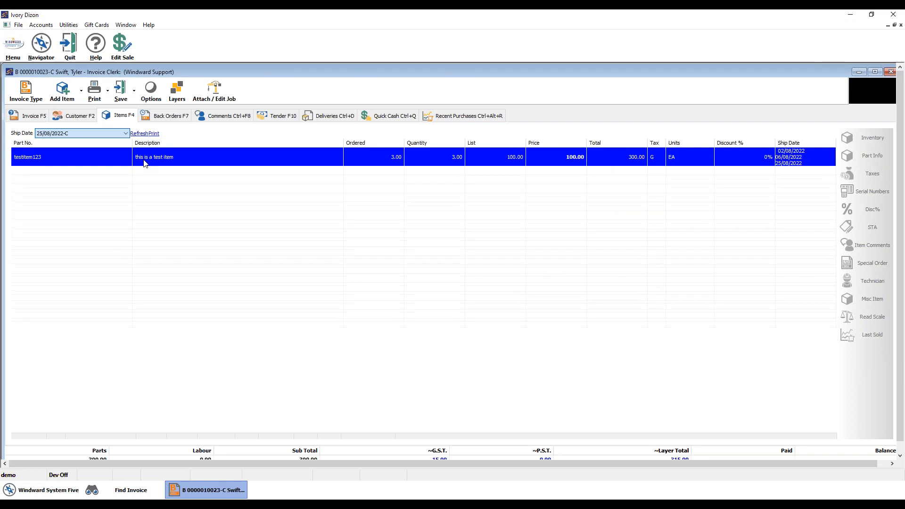
- Cancel the part search on the reopened invoice, and switch its item list to Full View
left_click(70, 92)
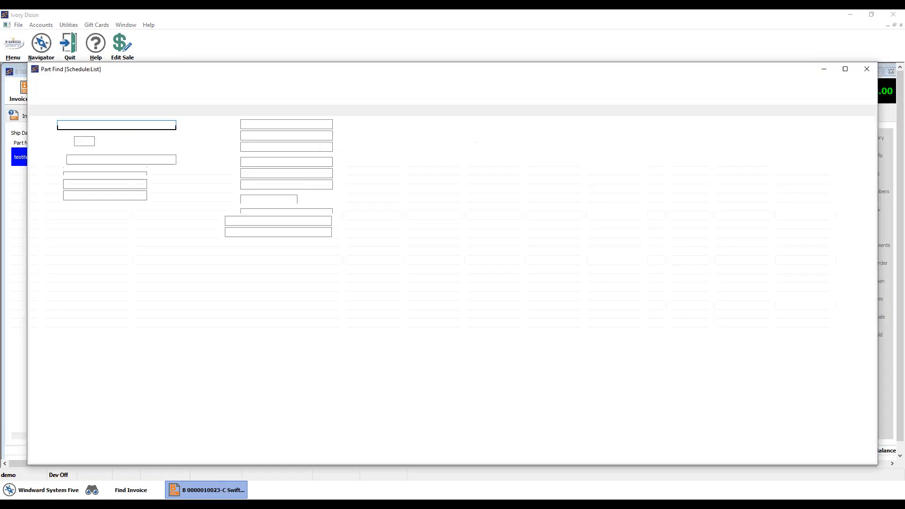
left_click(124, 89)
left_click(69, 133)
left_click(80, 142)
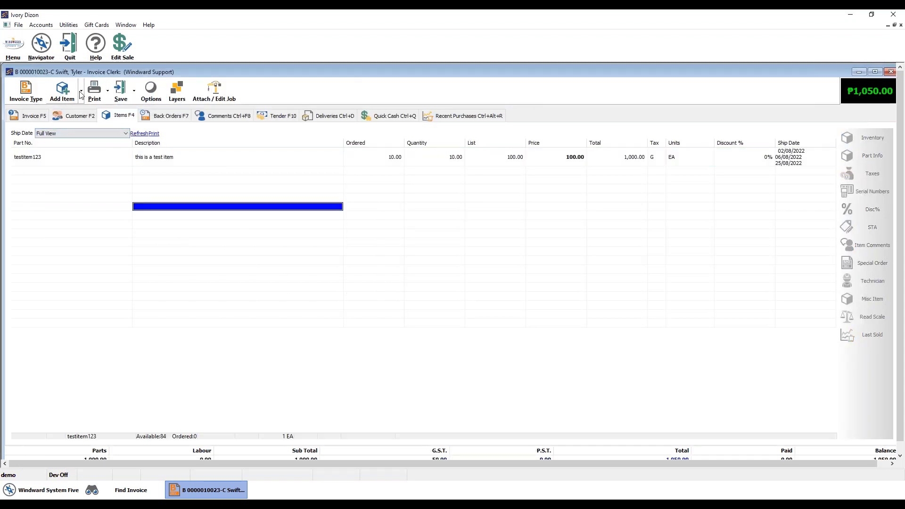
- Search for parts numbered "test" and add the Wireless Charger 1 part to the invoice in Full View
left_click(153, 112)
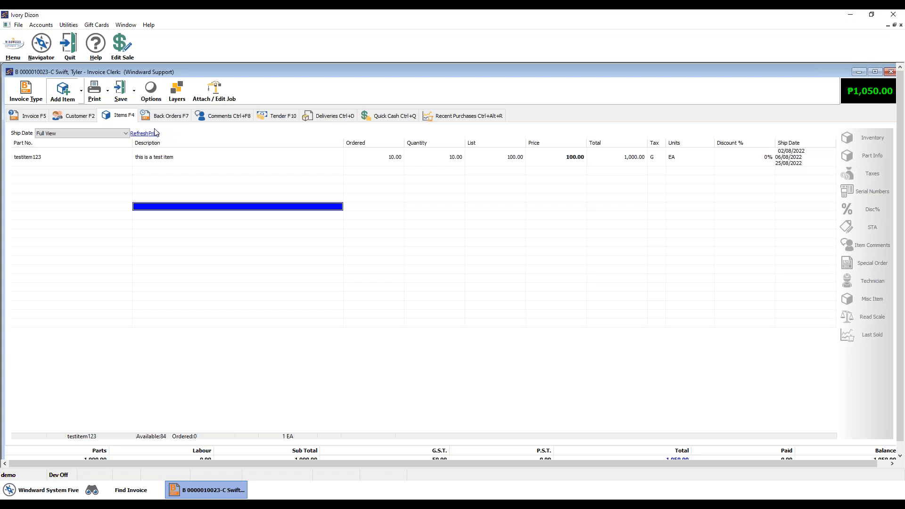
type("test")
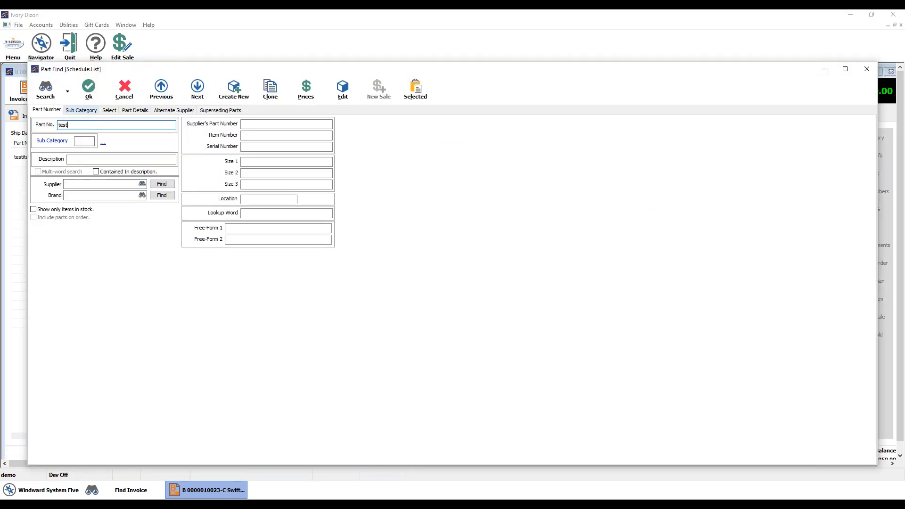
key("Return")
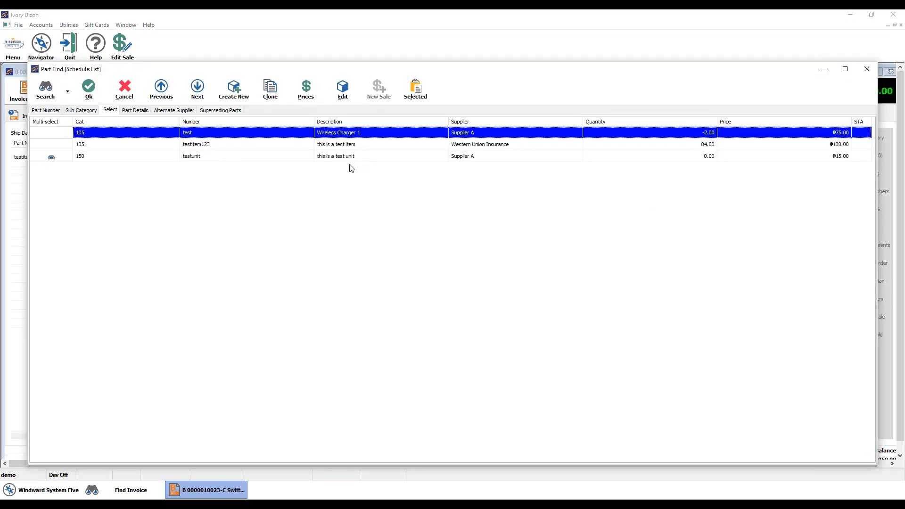
double_click(341, 137)
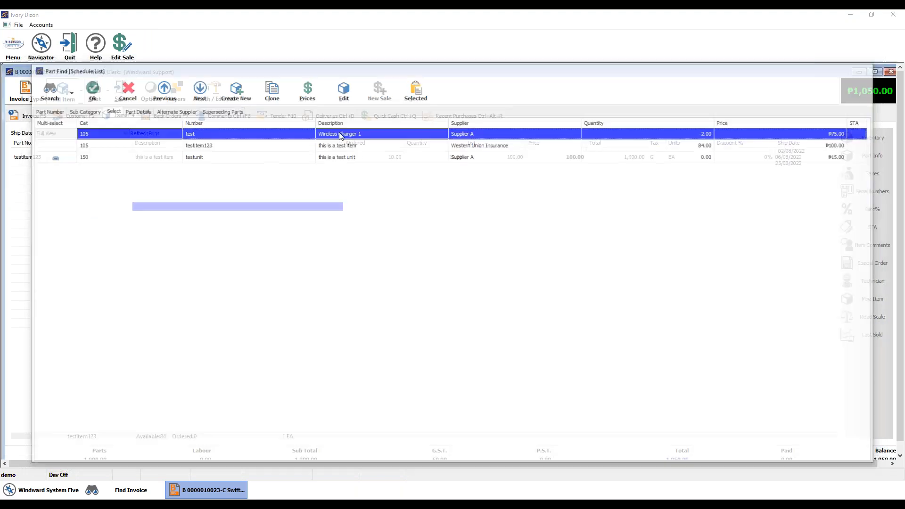
left_click(549, 362)
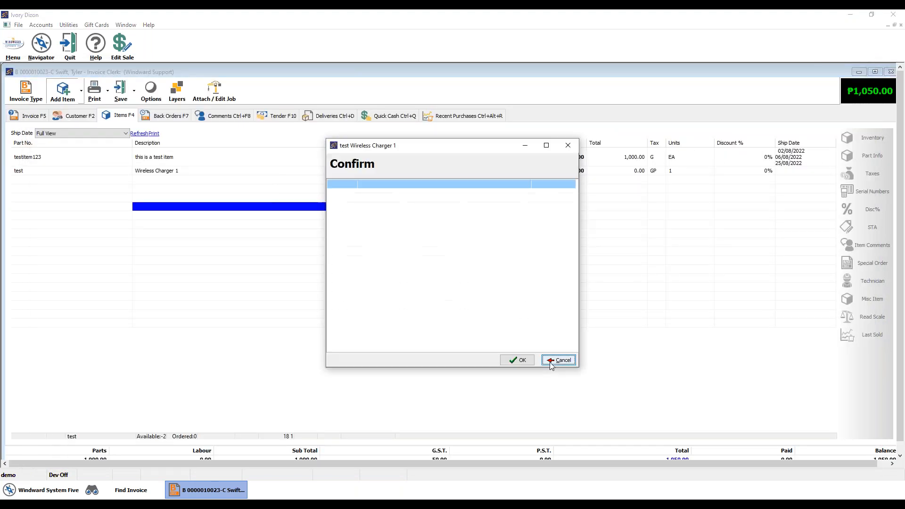
left_click(519, 361)
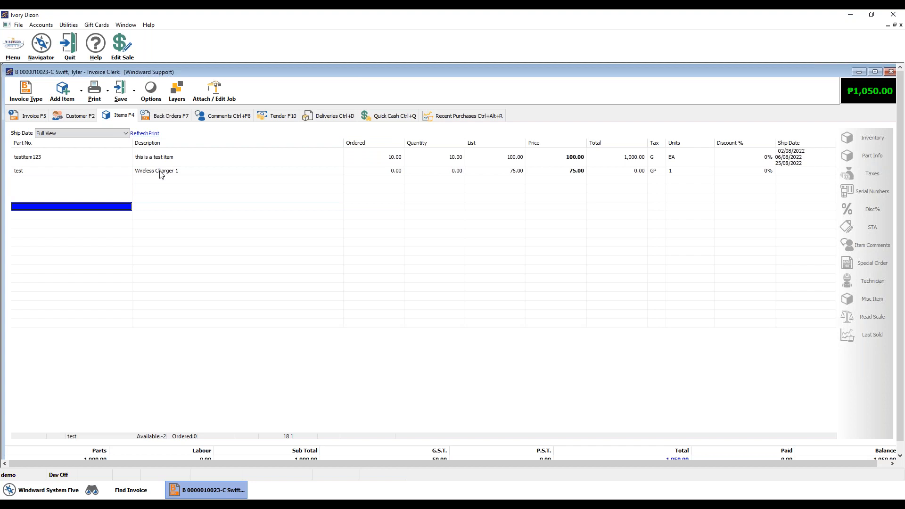
- Set the Wireless Charger 1 line's ordered quantity to 1, and delete that line from the invoice
left_click(161, 174)
left_click(396, 171)
type("1")
key("Return")
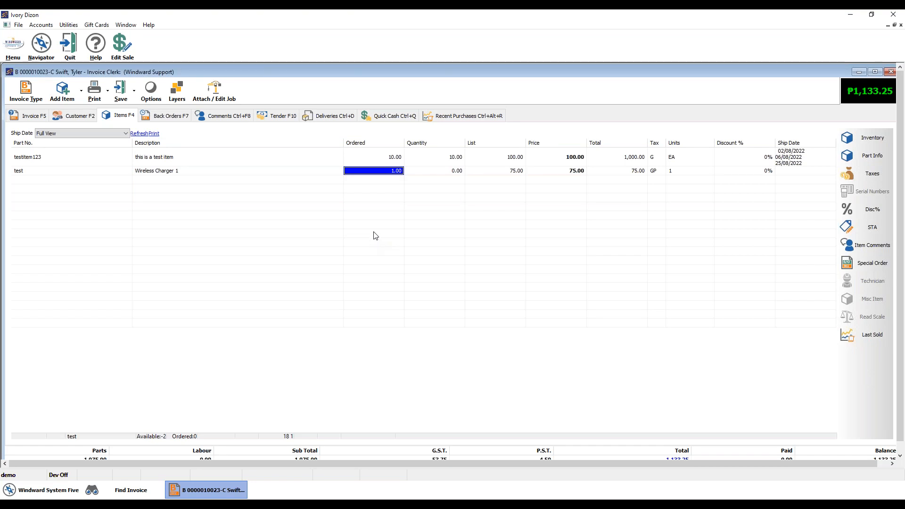
right_click(261, 169)
left_click(318, 263)
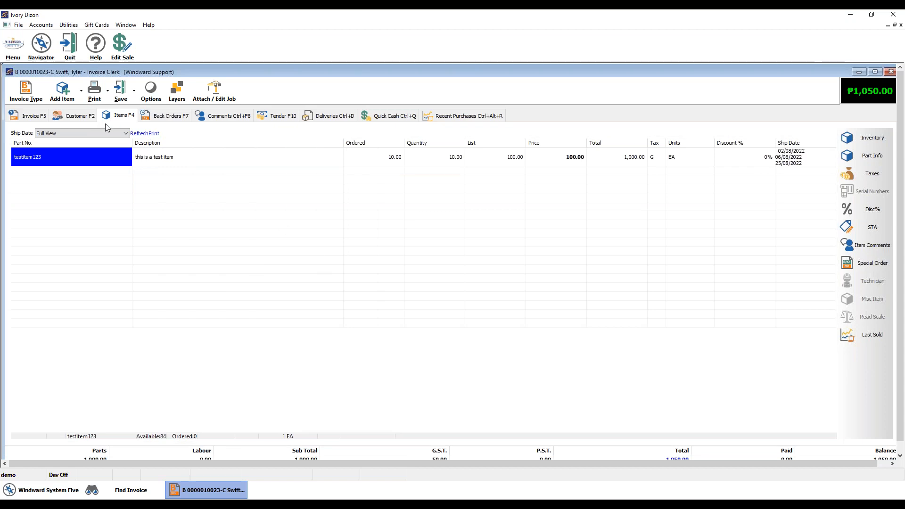
- Check the invoice's save and exit options and its delivery schedule, and return to the item list
left_click(134, 91)
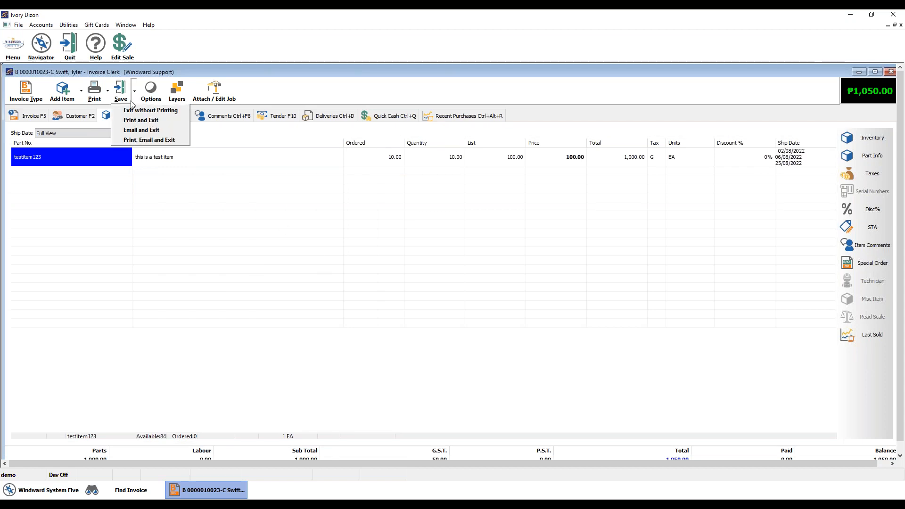
left_click(156, 113)
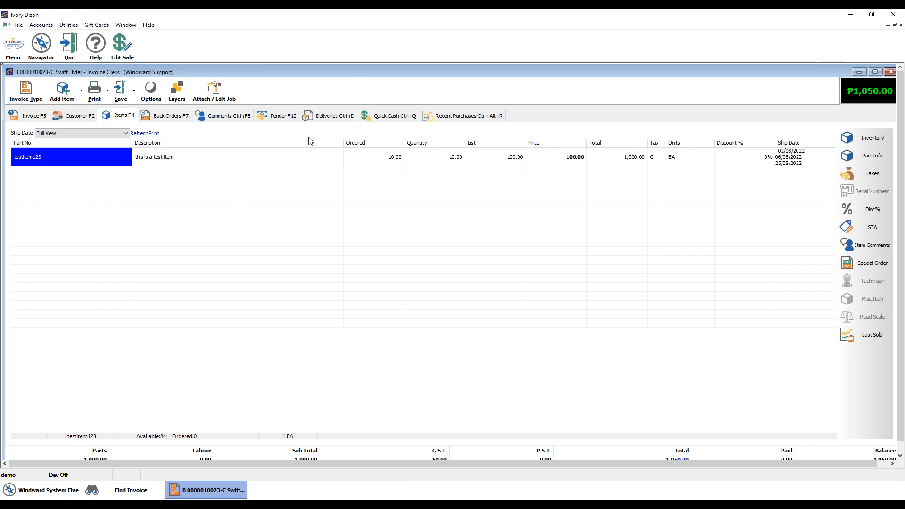
left_click(329, 115)
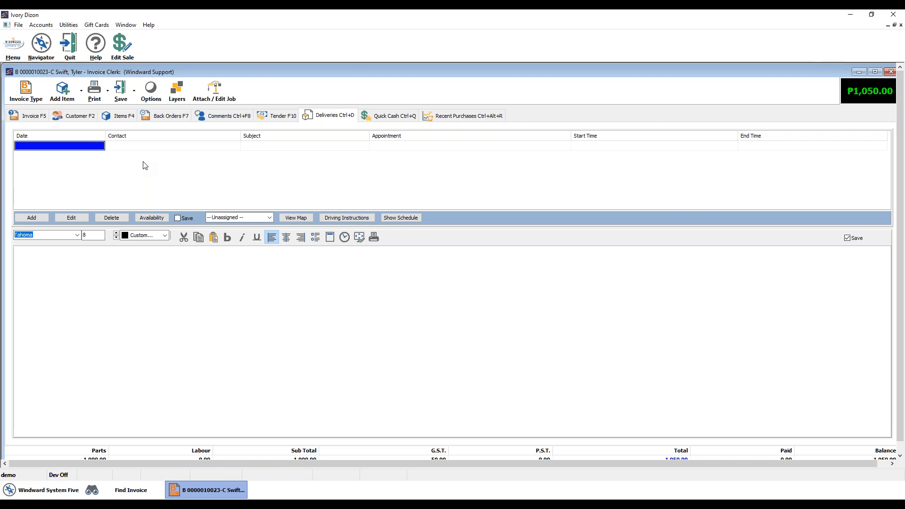
left_click(127, 119)
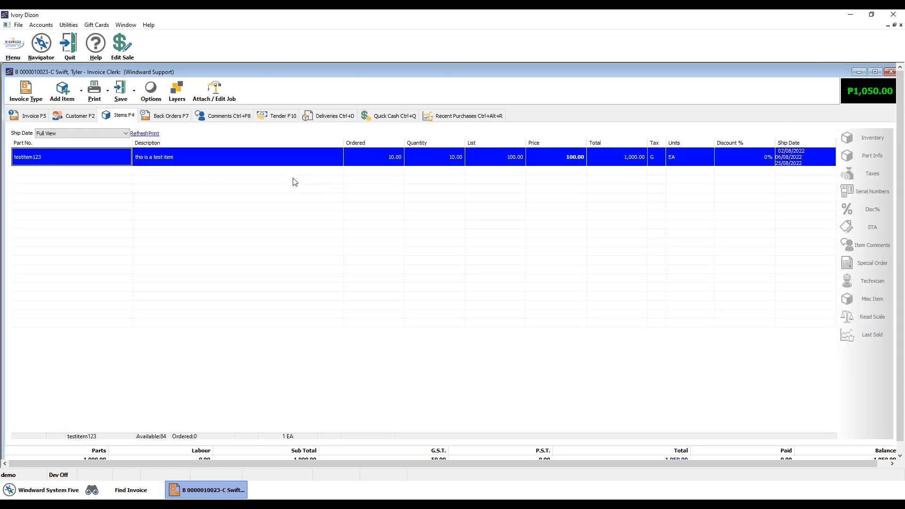
left_click(328, 116)
left_click(110, 122)
- Change the fully shipped invoice's type to A Accounts Receivable, overriding the credit limit
left_click(28, 97)
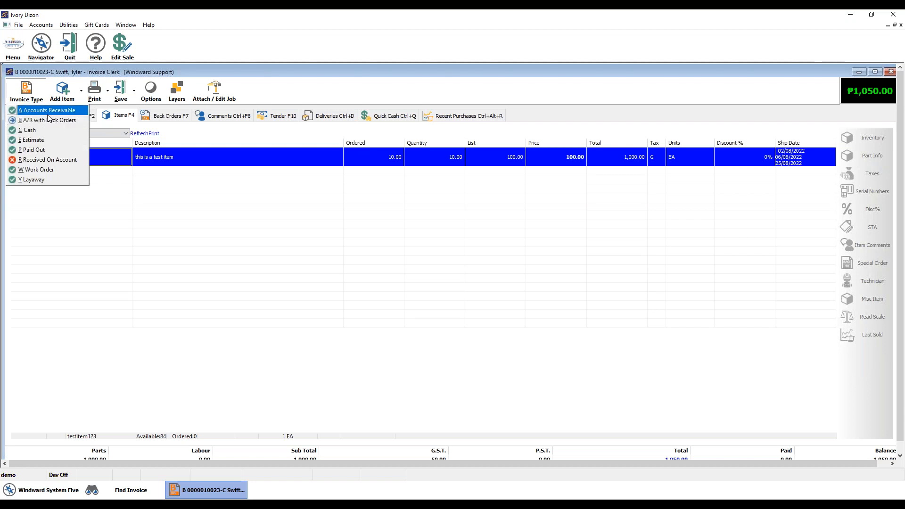
left_click(46, 111)
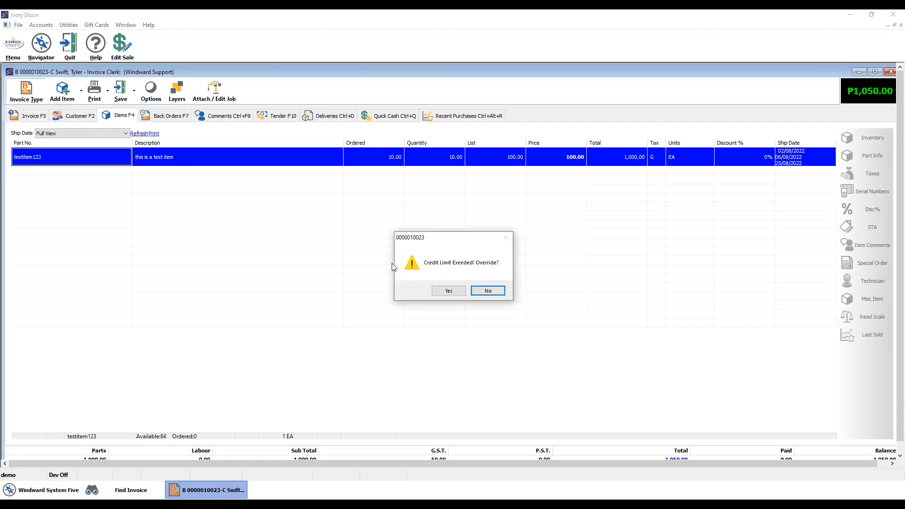
left_click(453, 290)
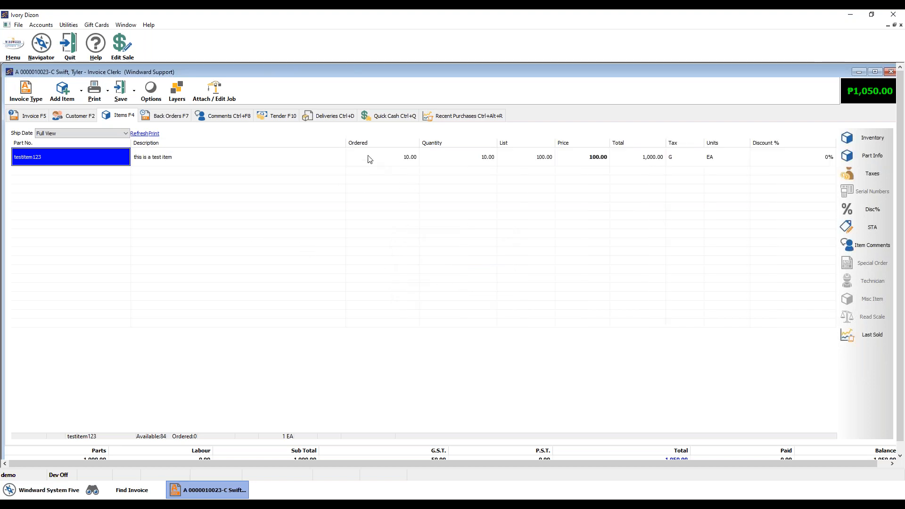
- Change the invoice's type back to B A/R with Back Orders, overriding the credit limit
left_click(30, 97)
left_click(30, 97)
left_click(27, 93)
left_click(41, 119)
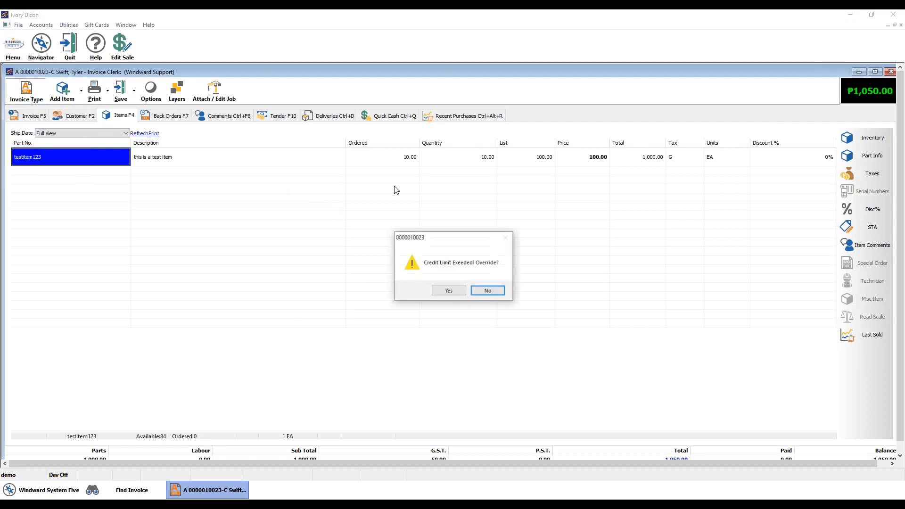
left_click(459, 290)
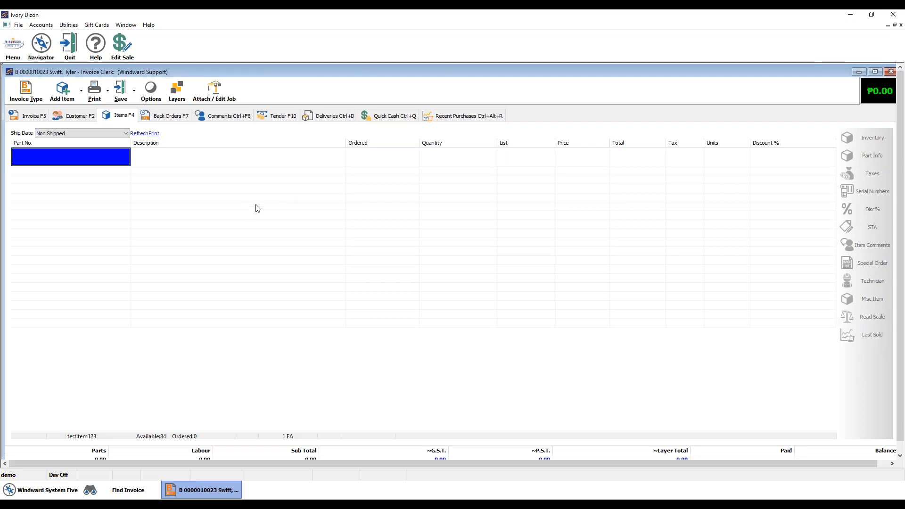
- Show the reopened invoice's items in Full View, and open its ledger entries with Edit Single Transaction
left_click(76, 134)
left_click(72, 141)
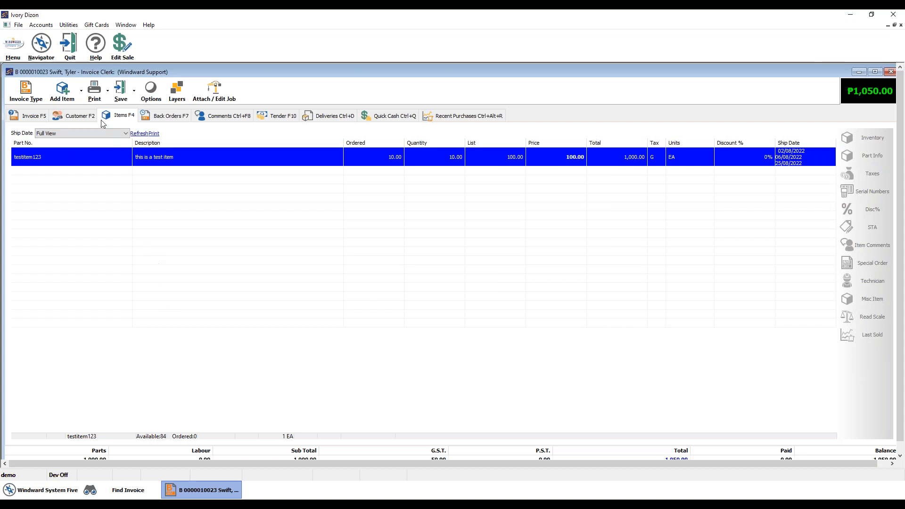
left_click(150, 92)
mouse_move(186, 125)
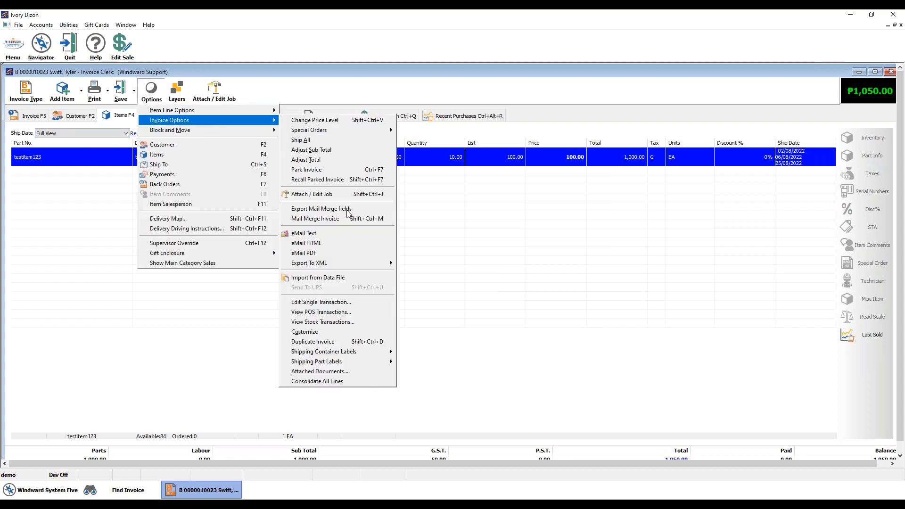
left_click(327, 304)
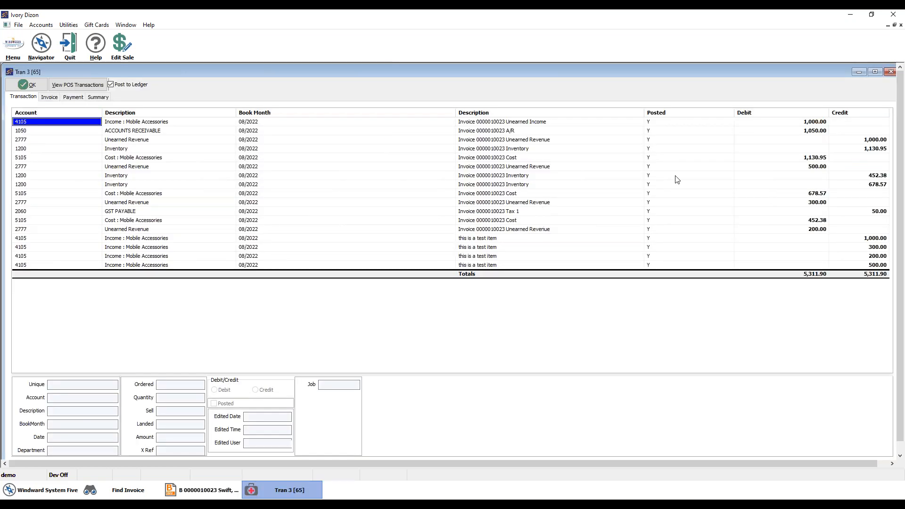
- Examine the GST PAYABLE entry and its credit amount in the invoice's transaction, and close the transaction
left_click(125, 213)
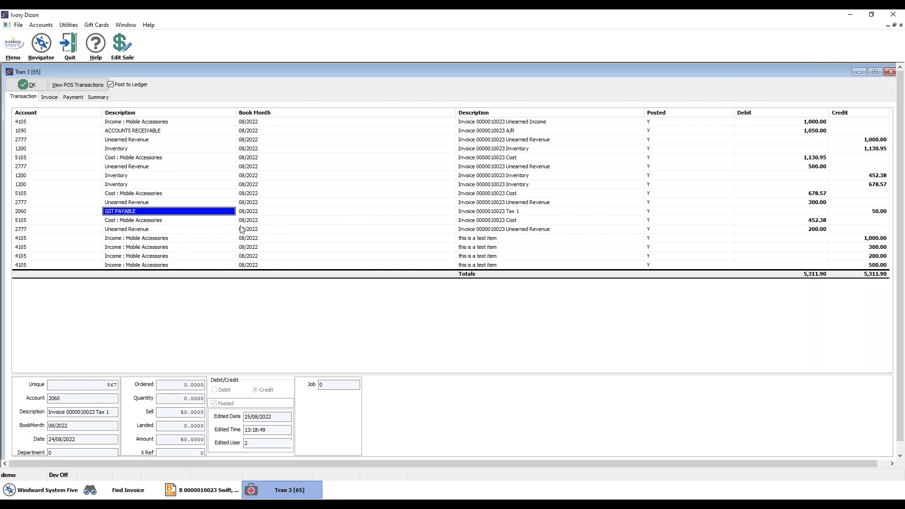
left_click(870, 213)
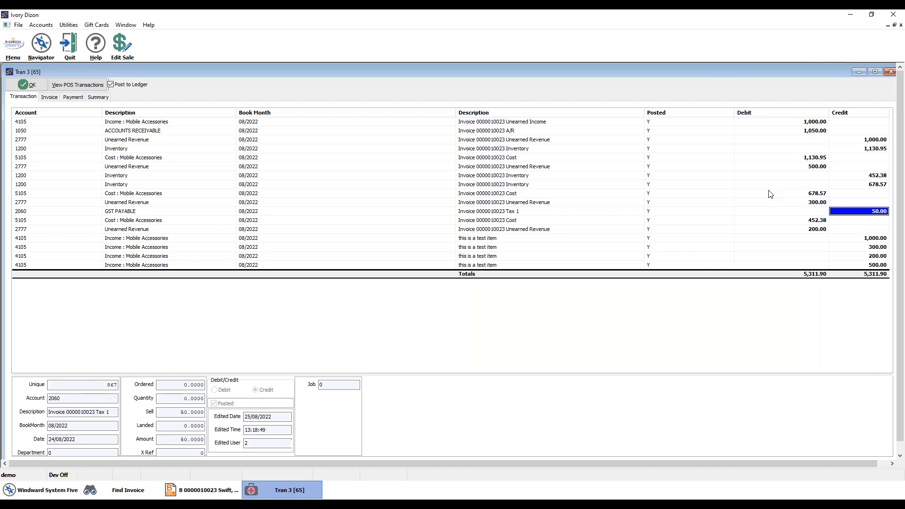
left_click(28, 84)
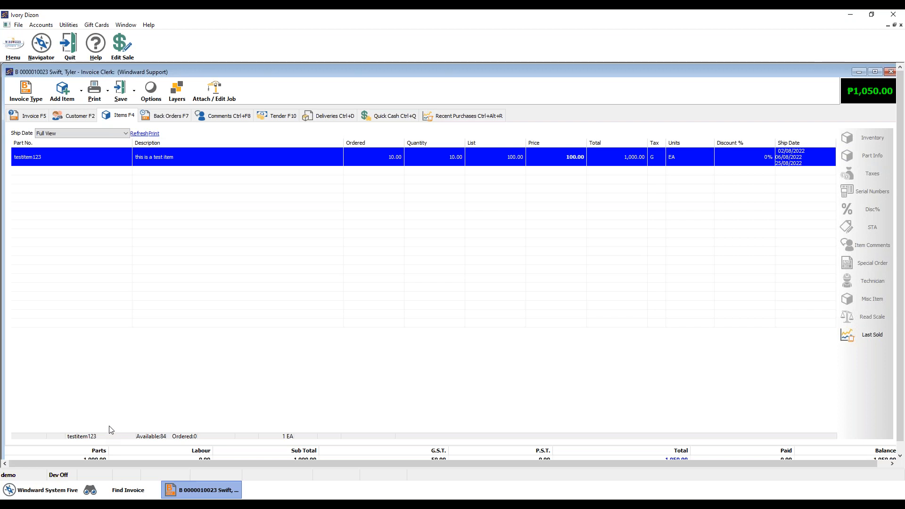
- Try to print the back-order invoice, overriding the customer's credit limit
left_click(46, 493)
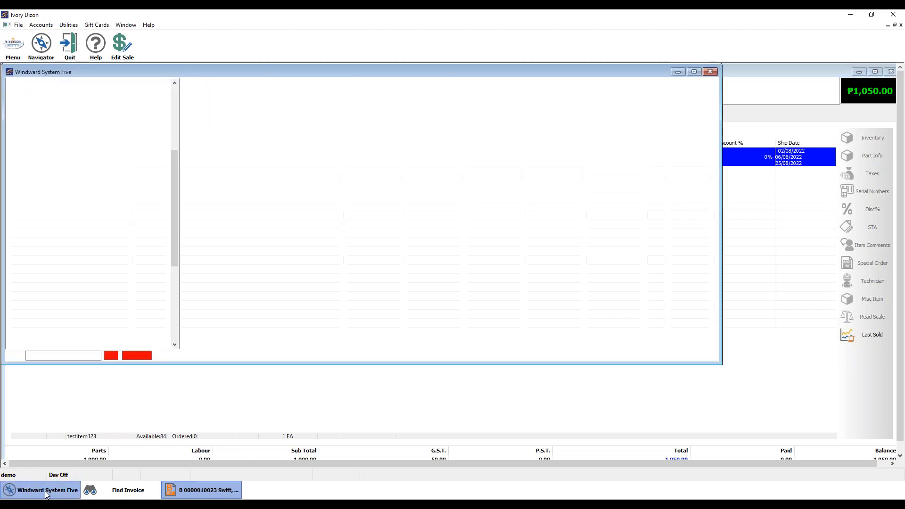
left_click(202, 490)
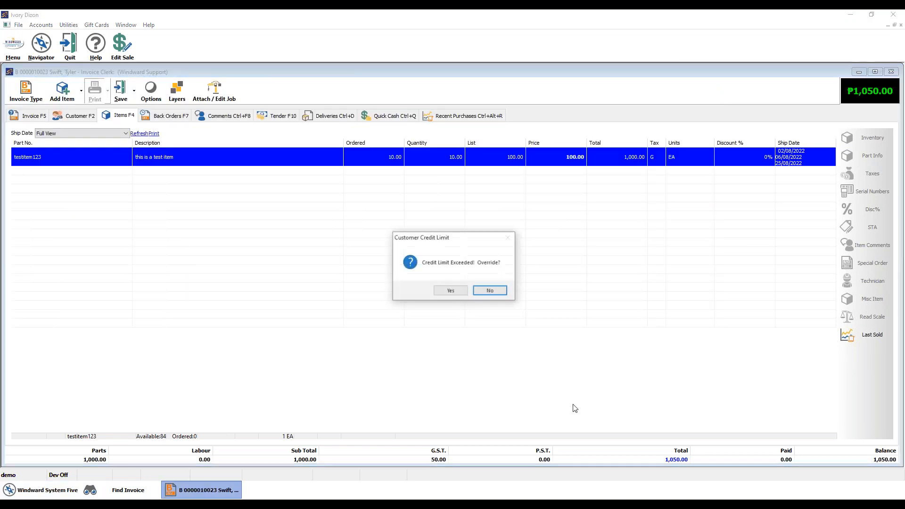
left_click(445, 291)
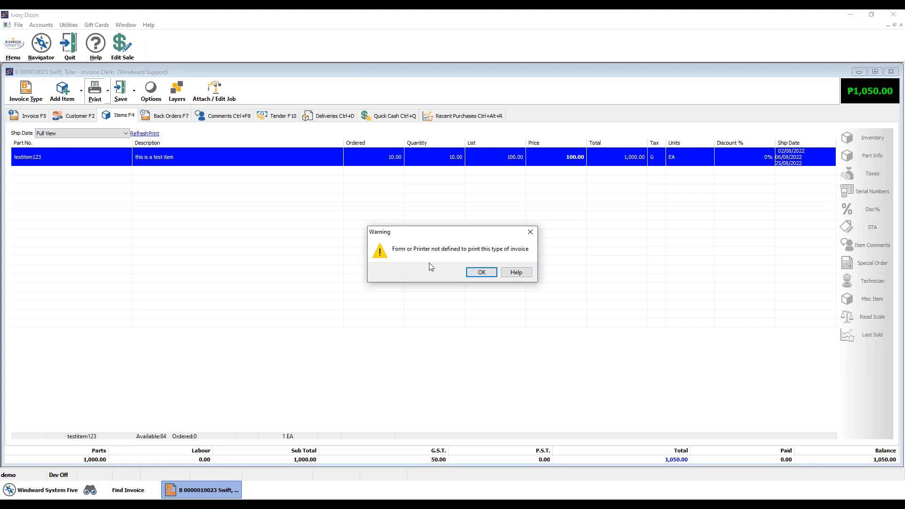
left_click(480, 272)
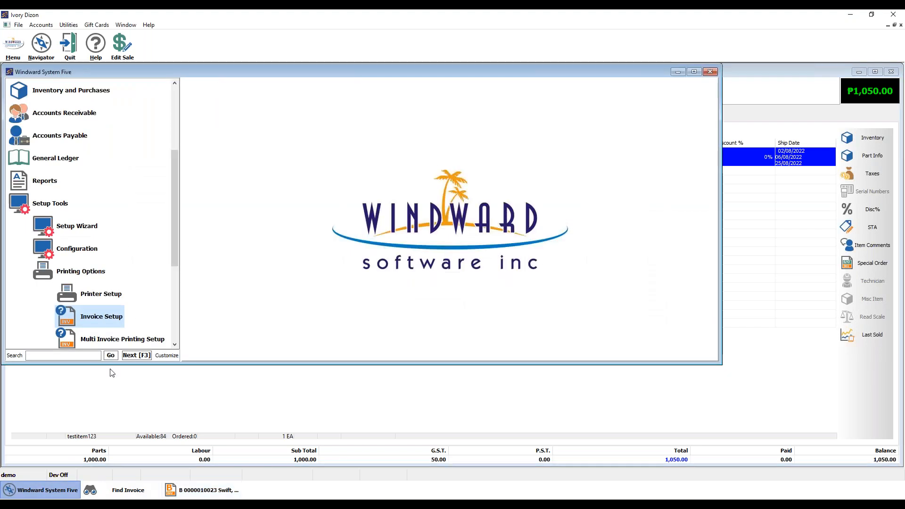
- Open the Invoice Designer among the form designers of the printing options
scroll(176, 245, "down", 5)
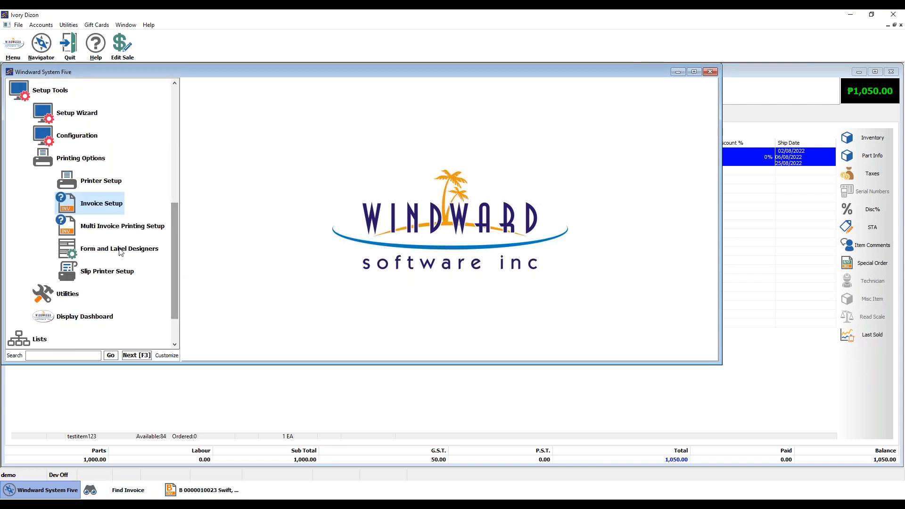
left_click(121, 253)
left_click(131, 272)
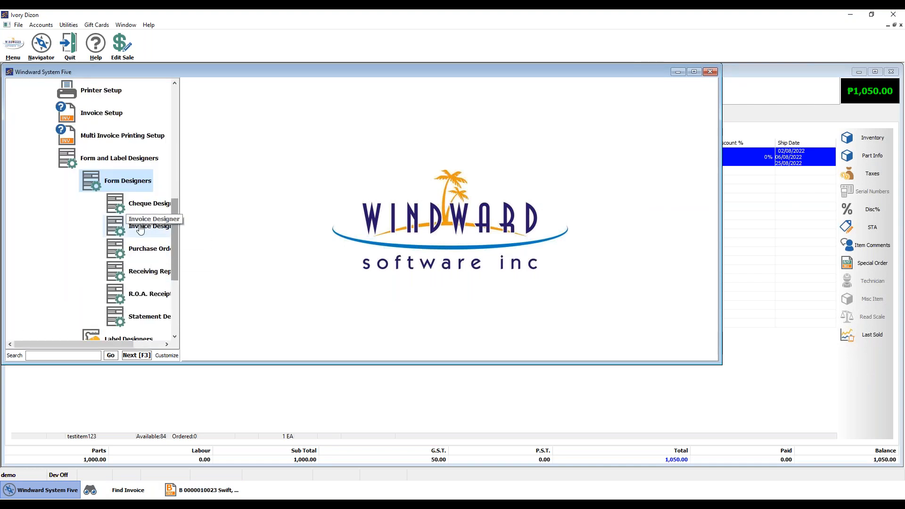
left_click(140, 227)
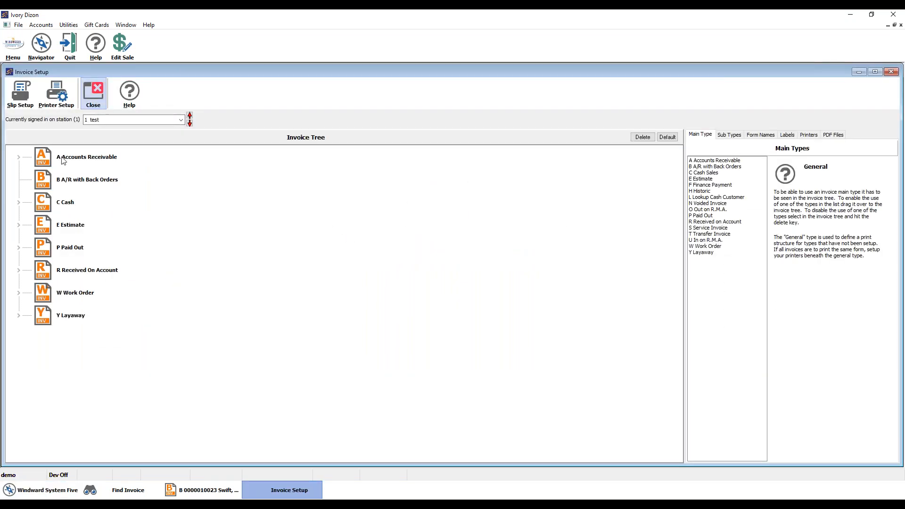
- Check the forms assigned to the A Accounts Receivable and C Cash invoice types, and list the available form names
left_click(19, 157)
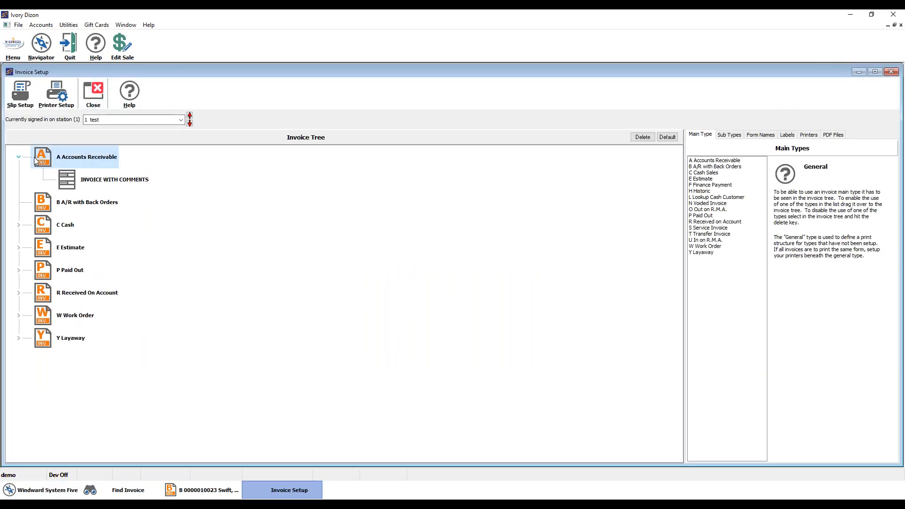
left_click(19, 224)
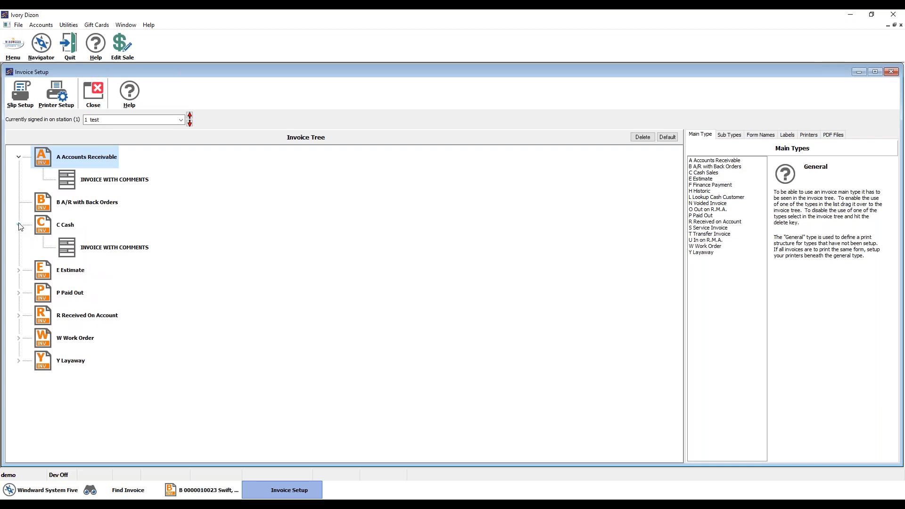
left_click(730, 137)
left_click(758, 137)
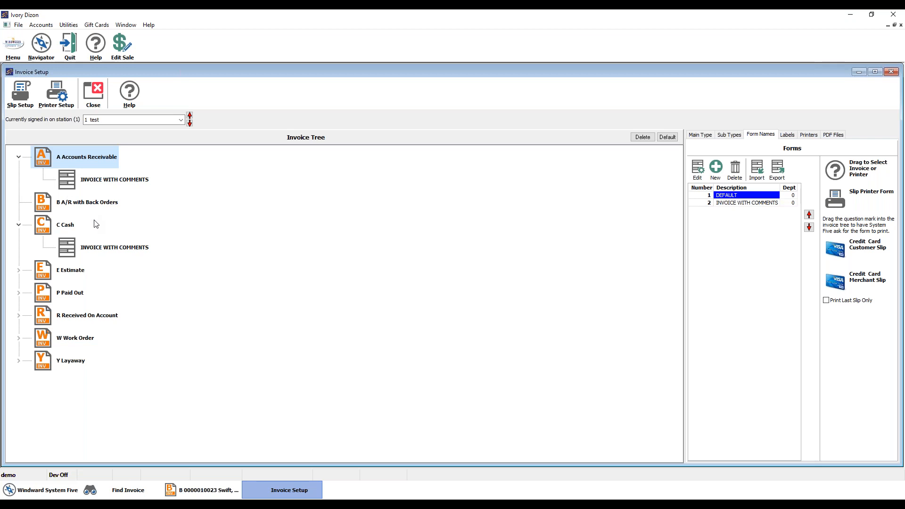
- Assign the DEFAULT form to A Accounts Receivable and the INVOICE WITH COMMENTS form to B A/R with Back Orders
left_click(96, 206)
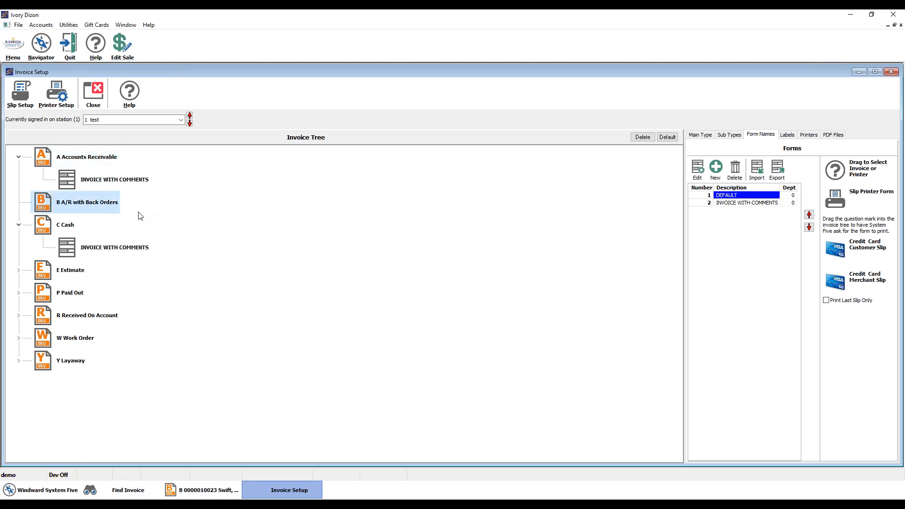
left_click(739, 203)
left_click_drag(737, 195, 99, 207)
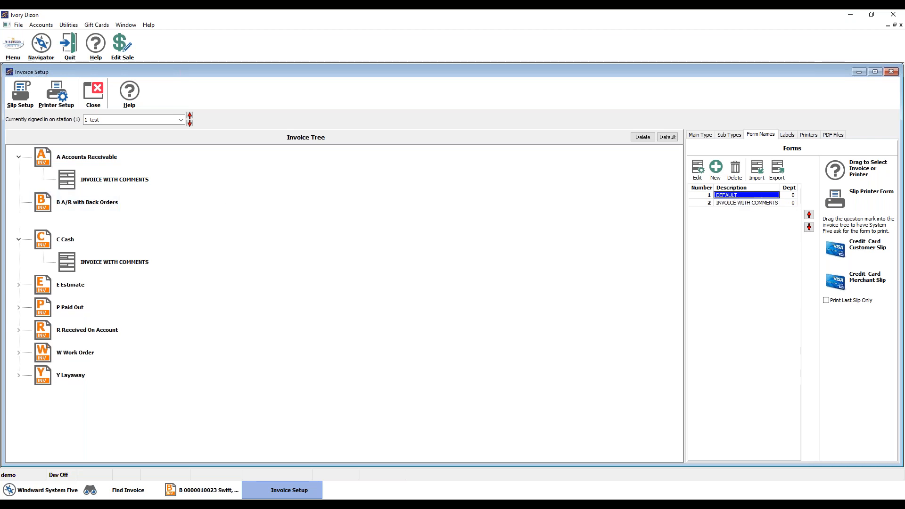
left_click_drag(747, 203, 94, 226)
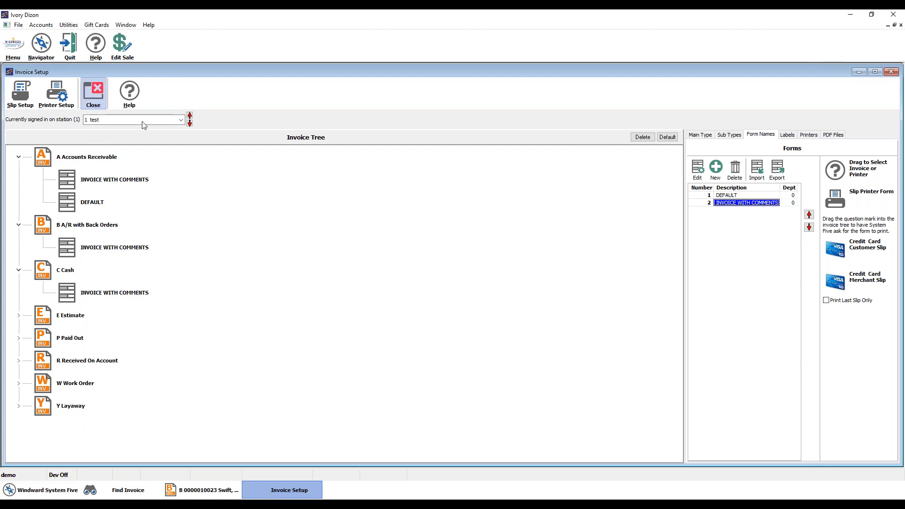
- Close the invoice setup, preview the back-order invoice's printout with the credit limit overridden, and close the preview
left_click(224, 489)
left_click(94, 91)
left_click(449, 289)
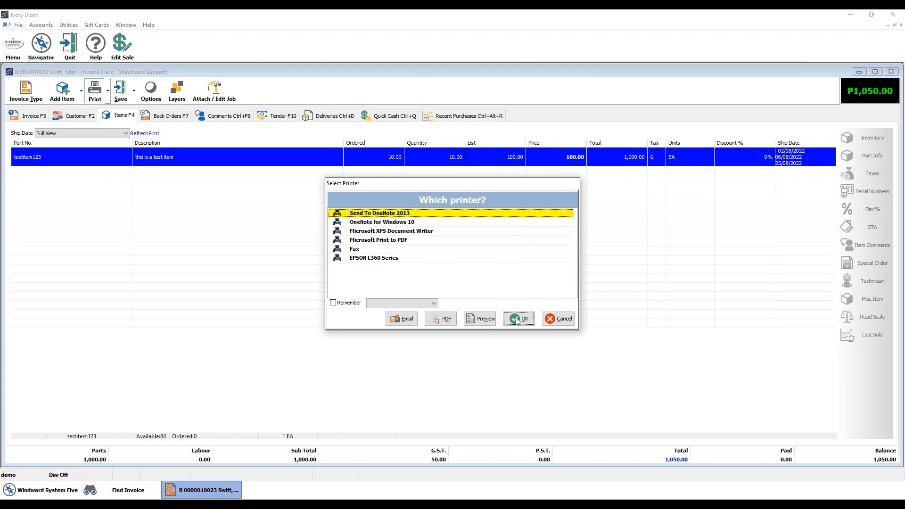
left_click(479, 319)
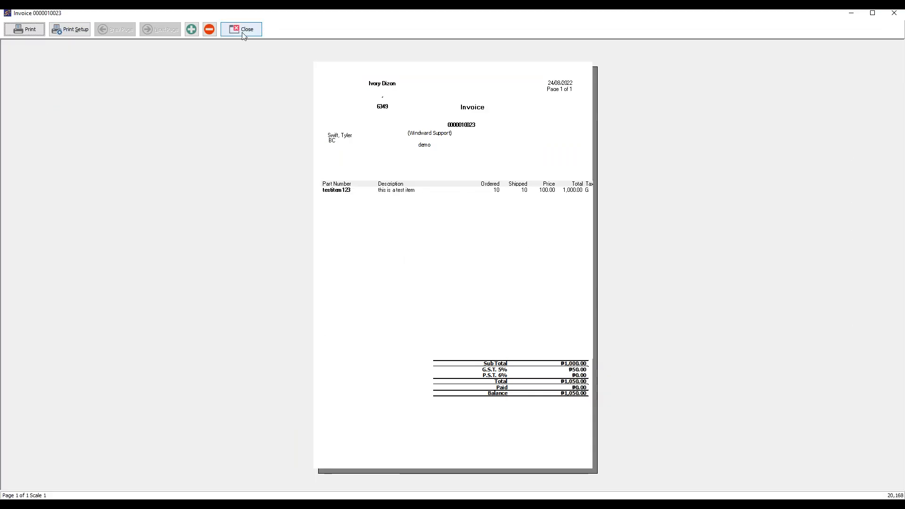
left_click(244, 30)
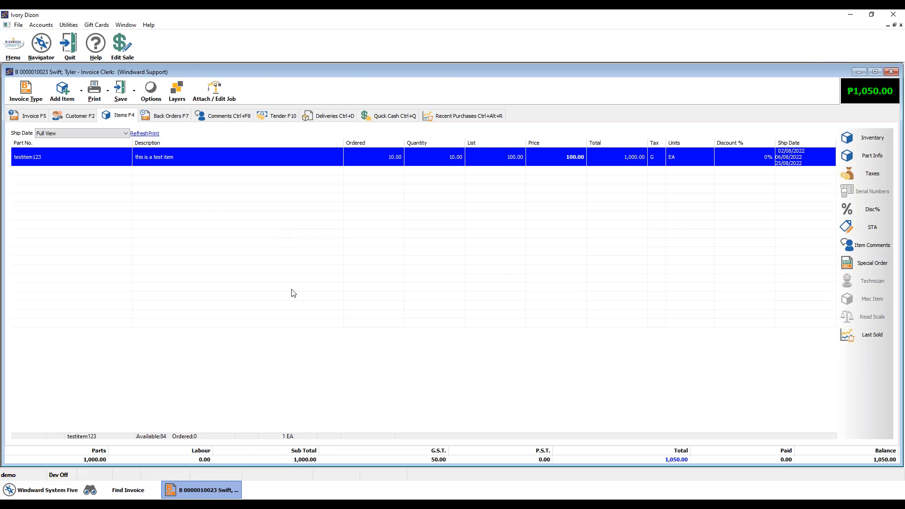
- Save and exit the back-order invoice, overriding the customer's credit limit
left_click(134, 91)
left_click(139, 111)
left_click(458, 291)
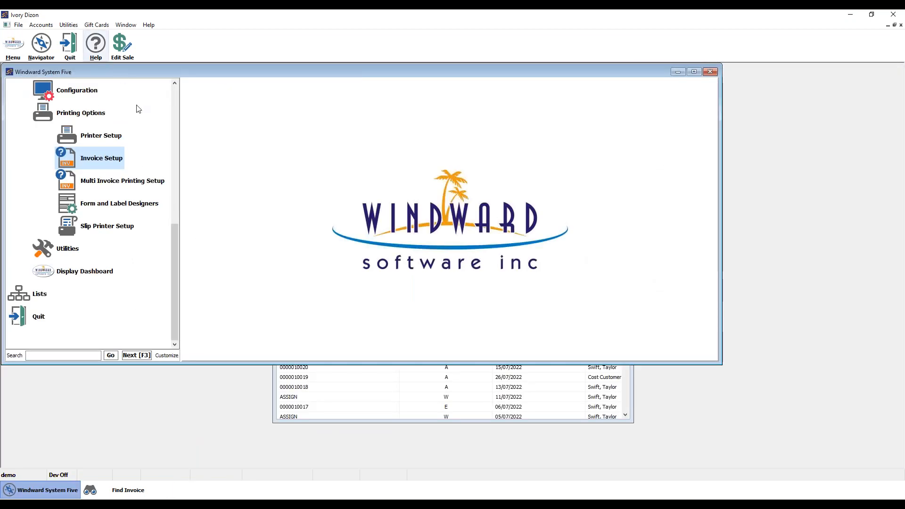
- Switch to the B type Invoices presentation in PowerPoint and start the slide show from the Webinar Archives slide
left_click(269, 503)
left_click(120, 255)
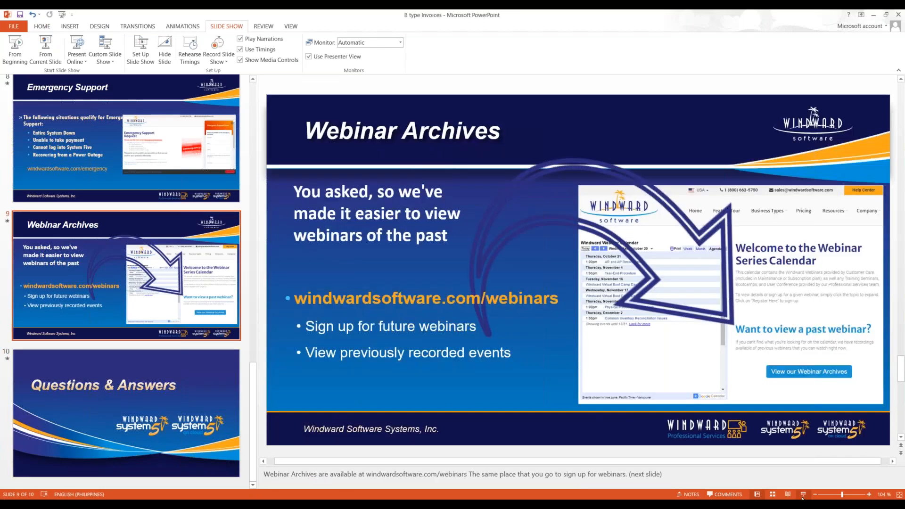
left_click(803, 494)
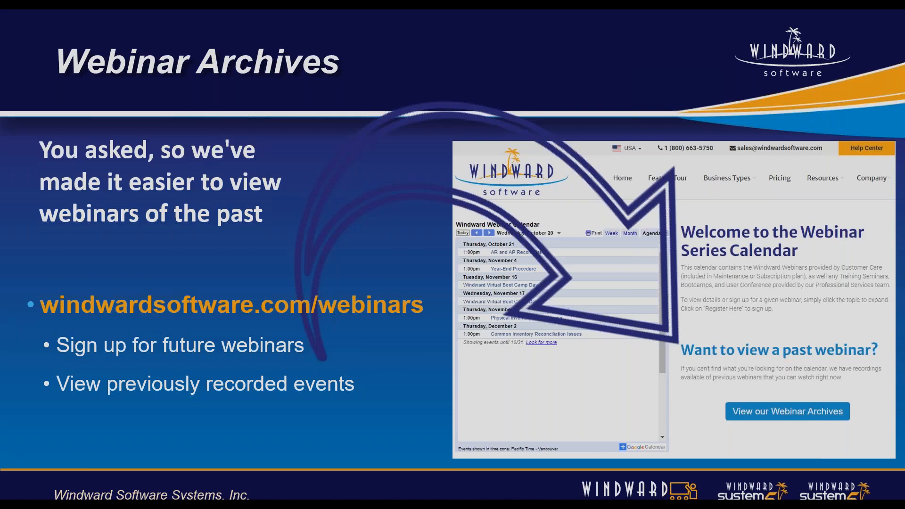